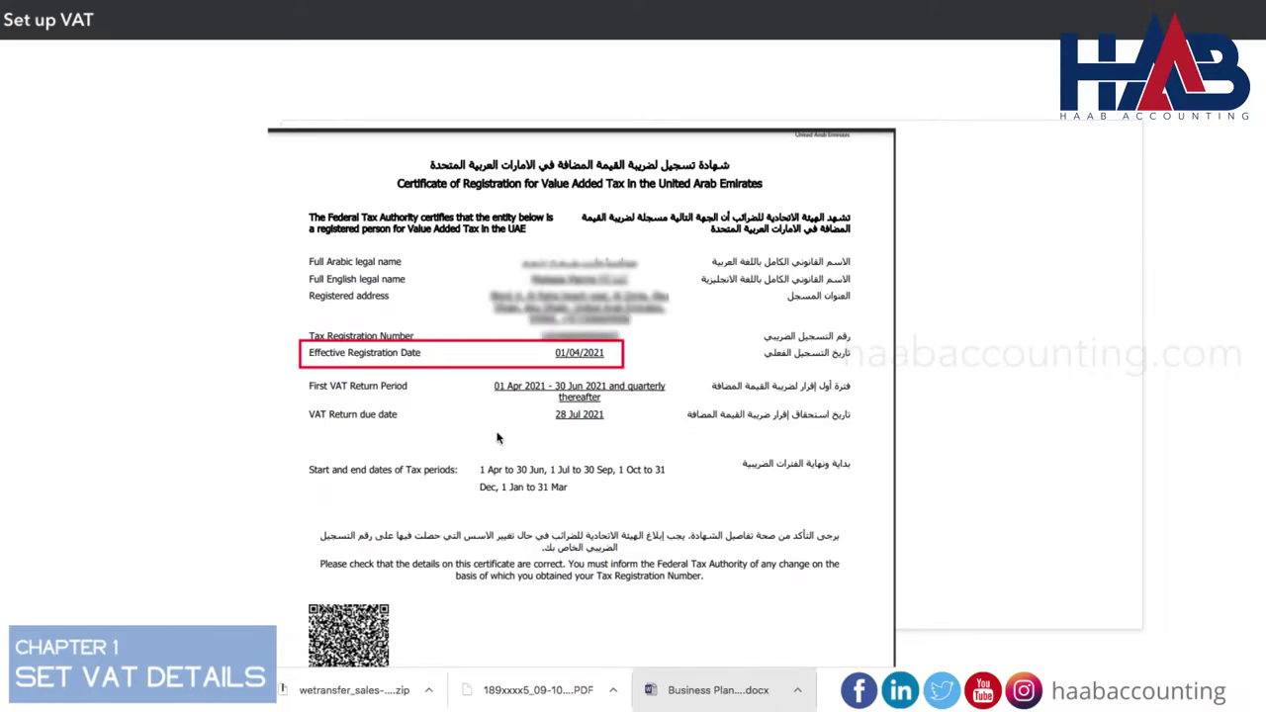
# Set VAT periods starting April, filed quarterly on accrual basis, enter the TRN and save.
pyautogui.click(559, 286)
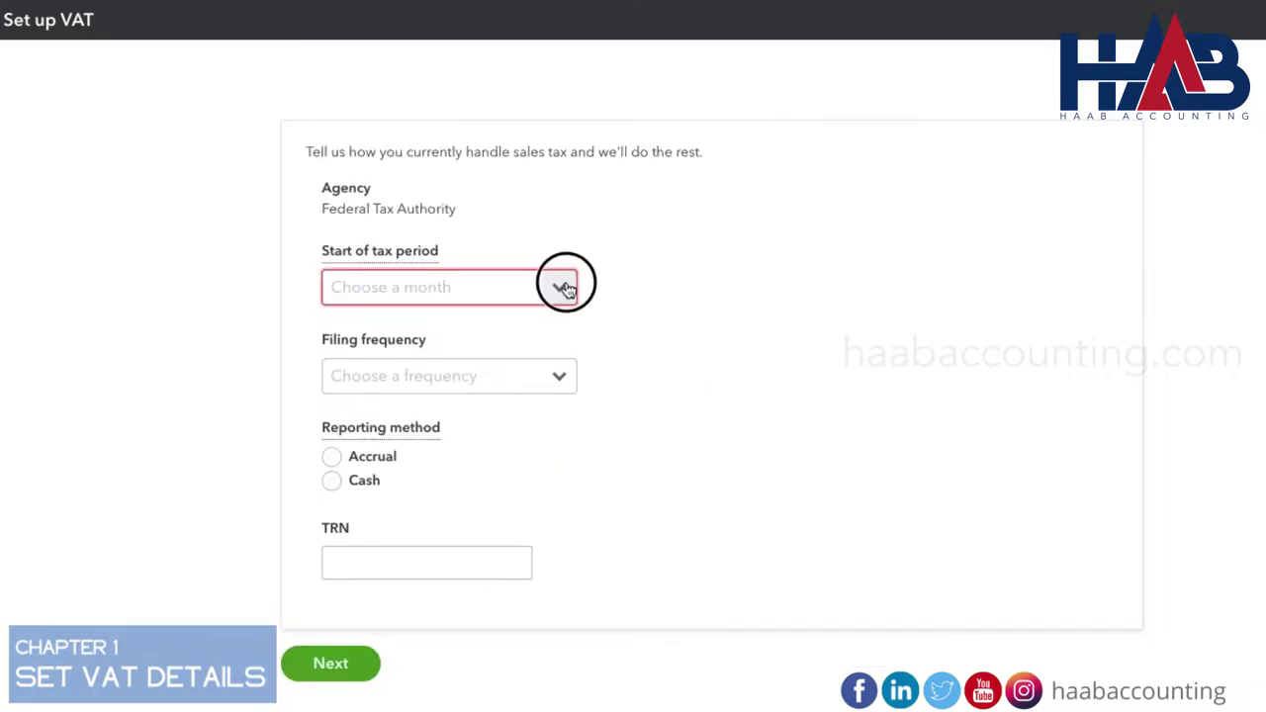
pyautogui.click(474, 427)
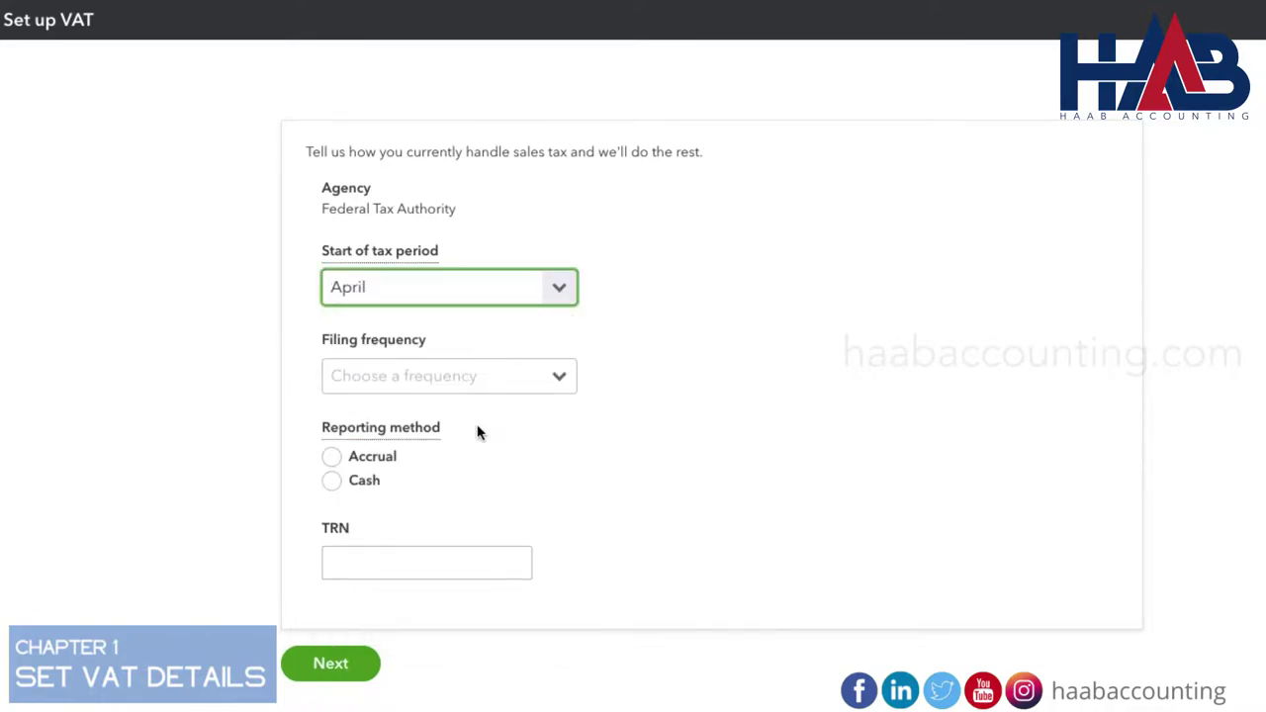
pyautogui.click(562, 381)
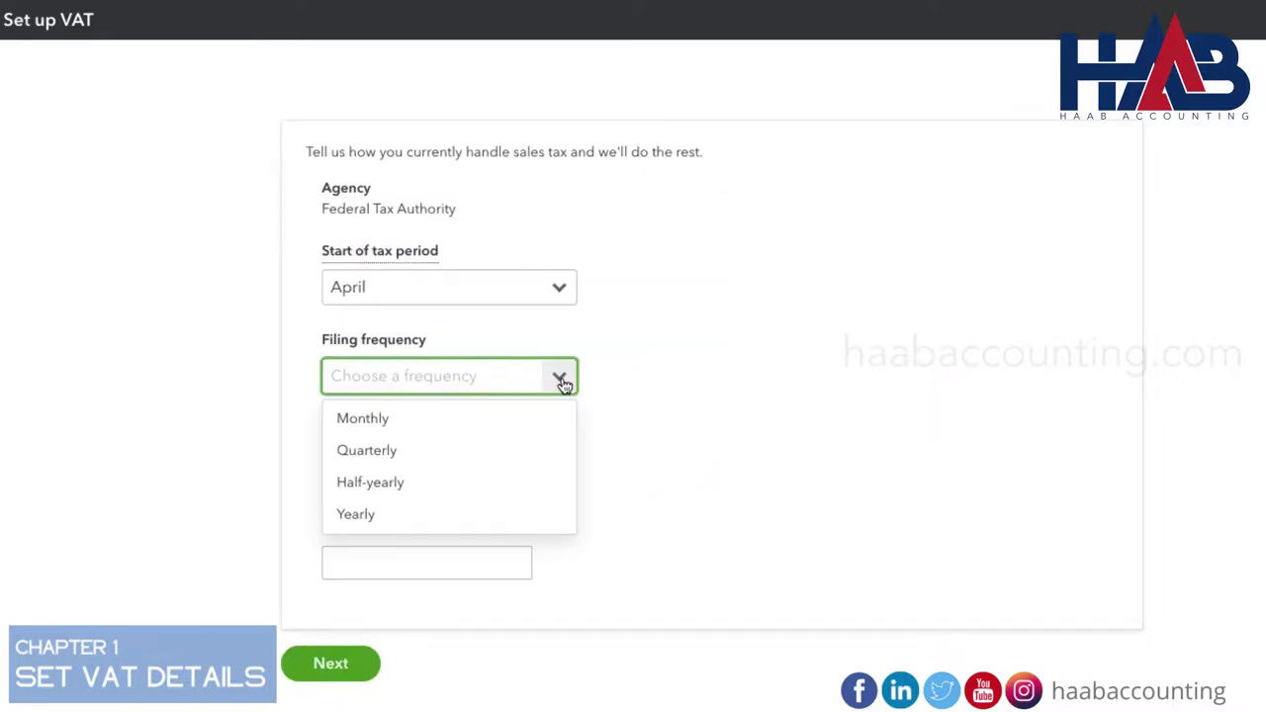
pyautogui.click(498, 450)
pyautogui.moveTo(432, 434)
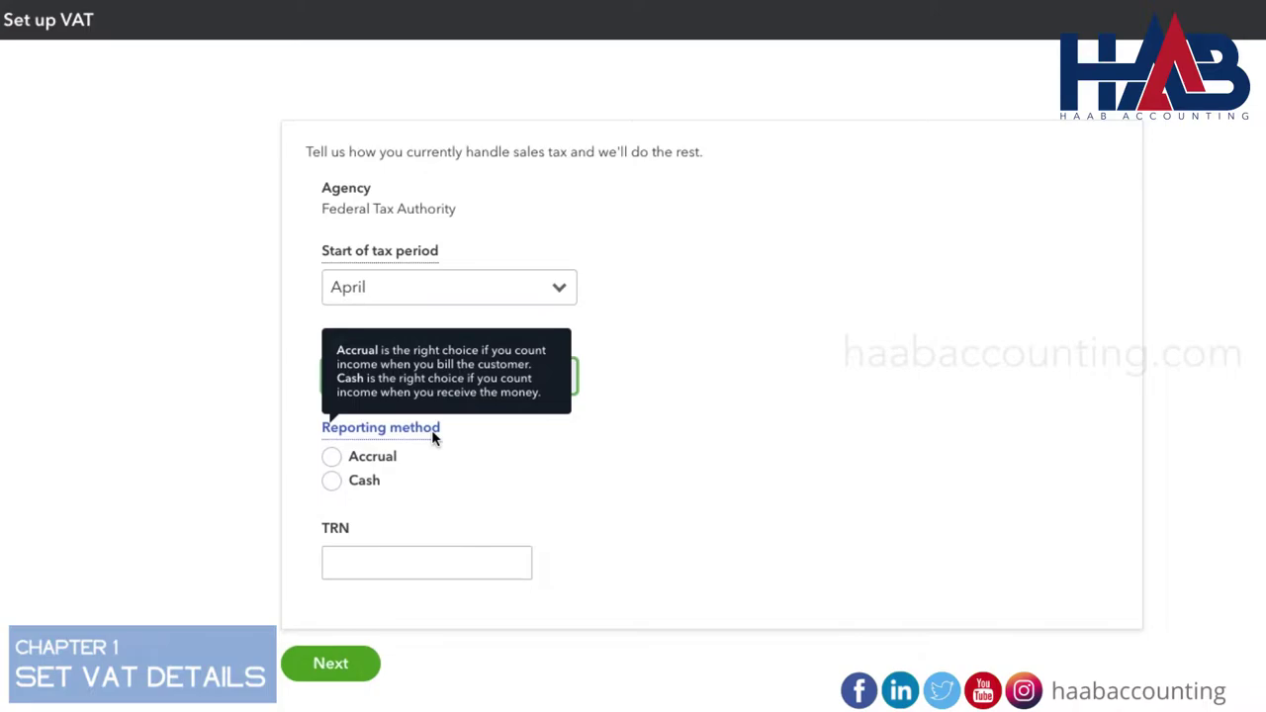
pyautogui.click(335, 460)
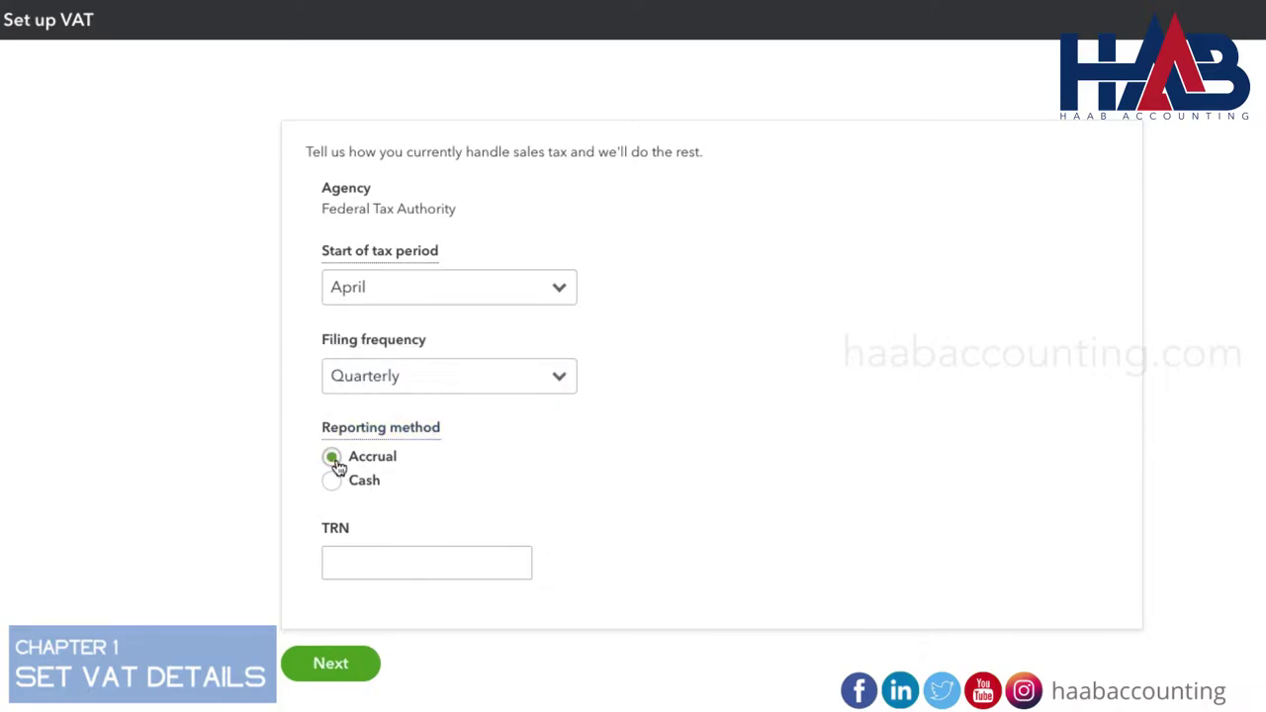
pyautogui.click(350, 568)
pyautogui.write('123')
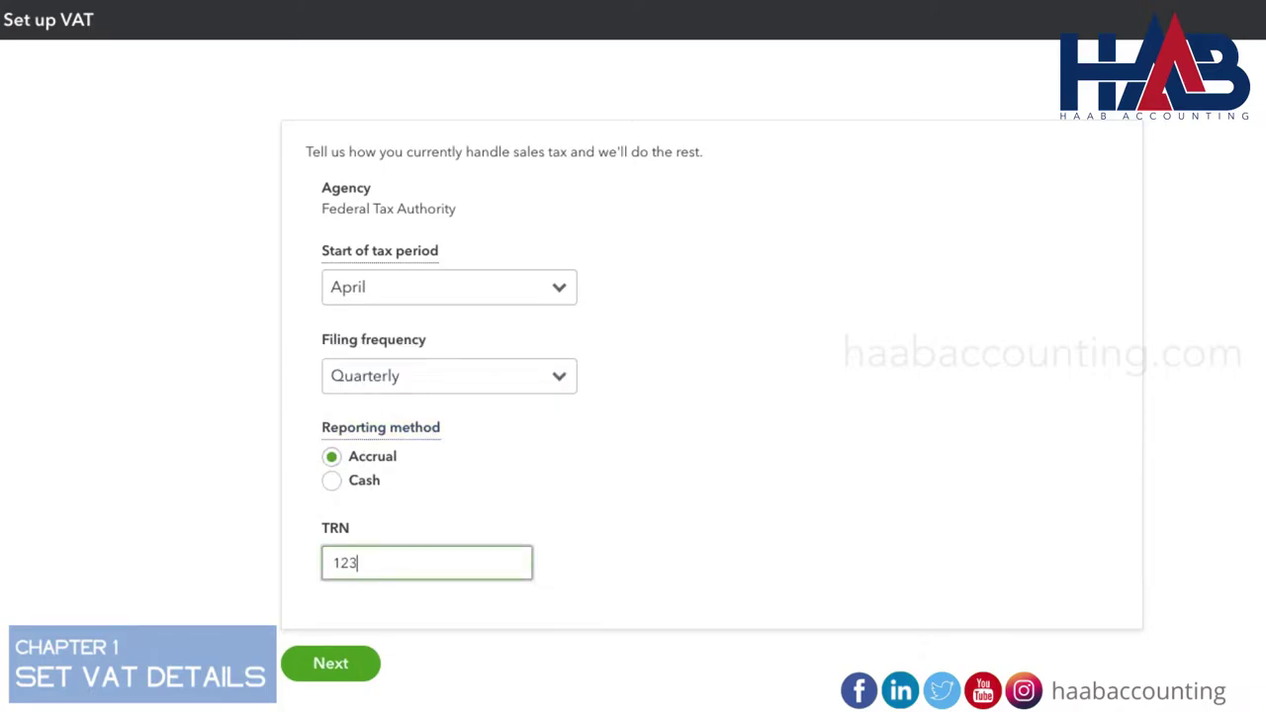
pyautogui.write('456789111111')
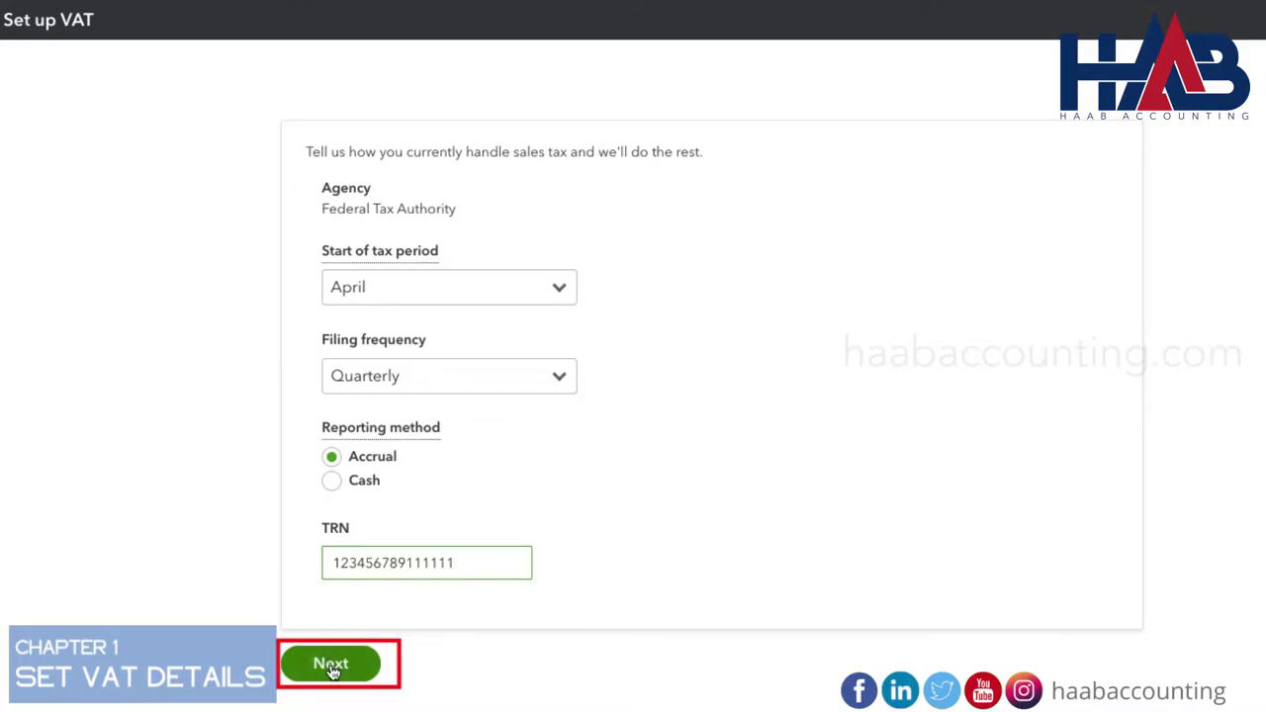
pyautogui.click(332, 670)
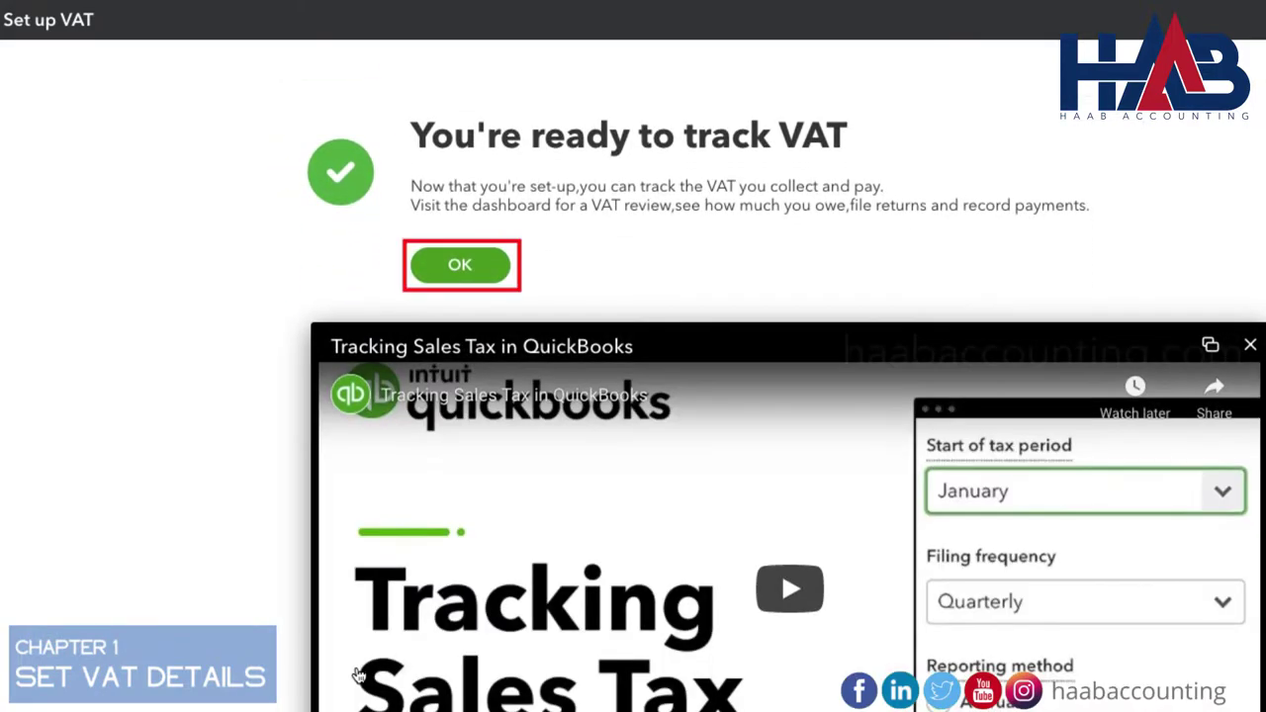
# Acknowledge the VAT setup confirmation and bring up the New transaction menu.
pyautogui.click(499, 275)
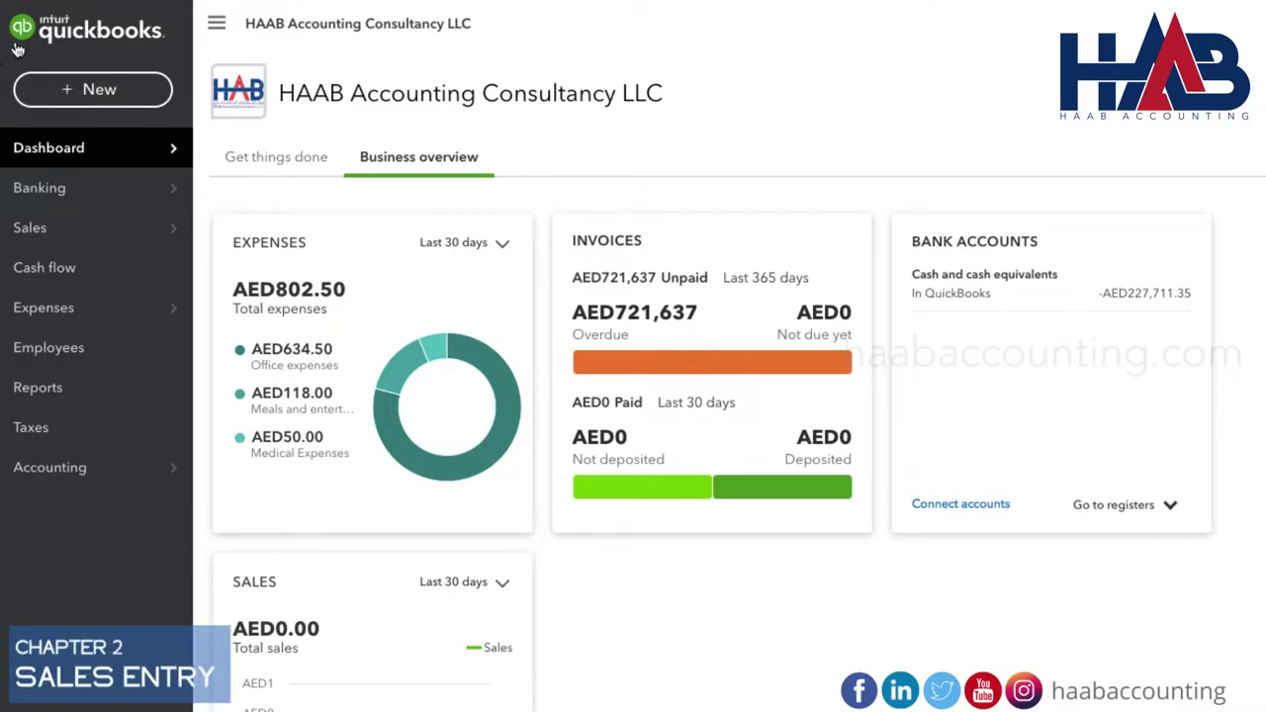
pyautogui.click(103, 90)
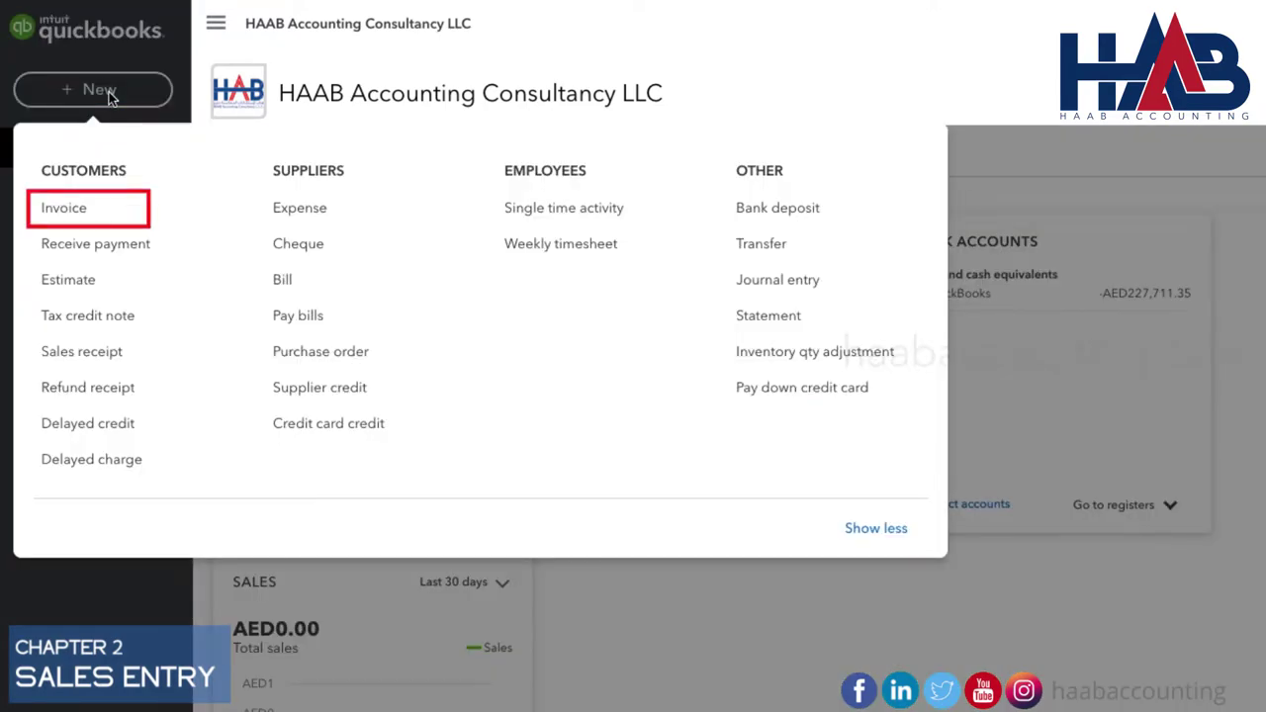
# Start a new invoice for ABC Co dated 11/01/2021.
pyautogui.click(70, 219)
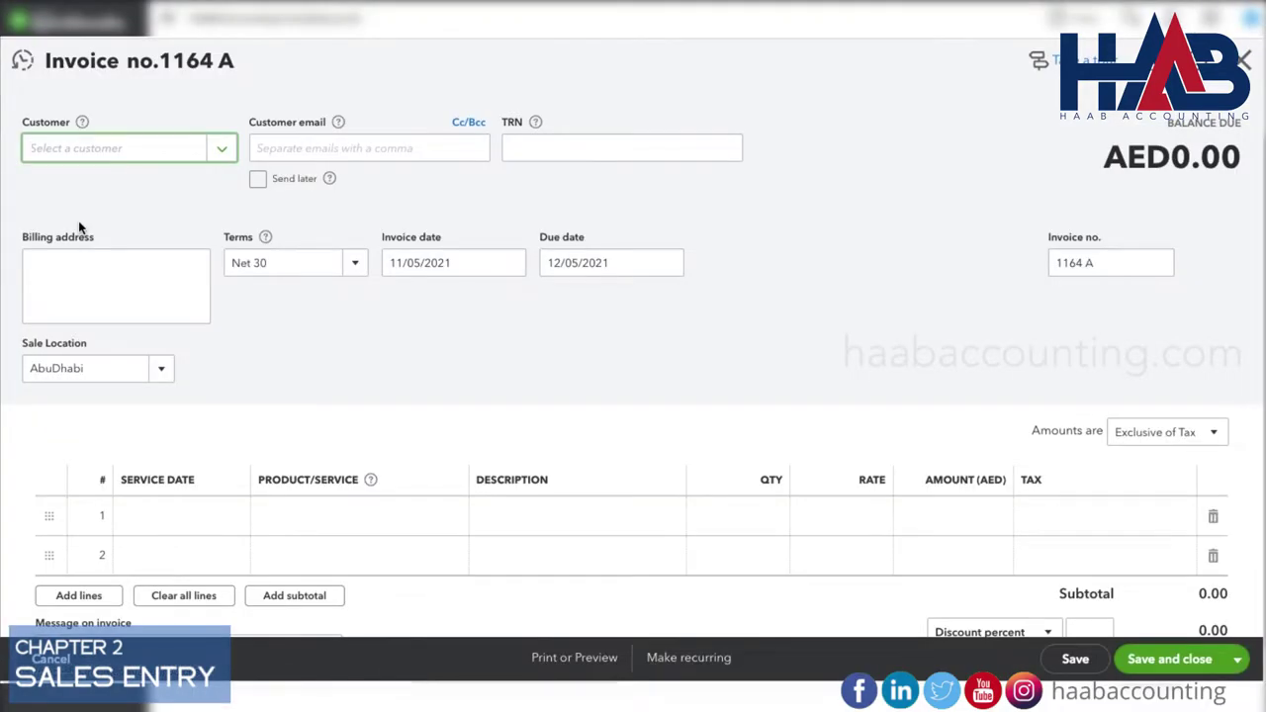
pyautogui.write('ABC')
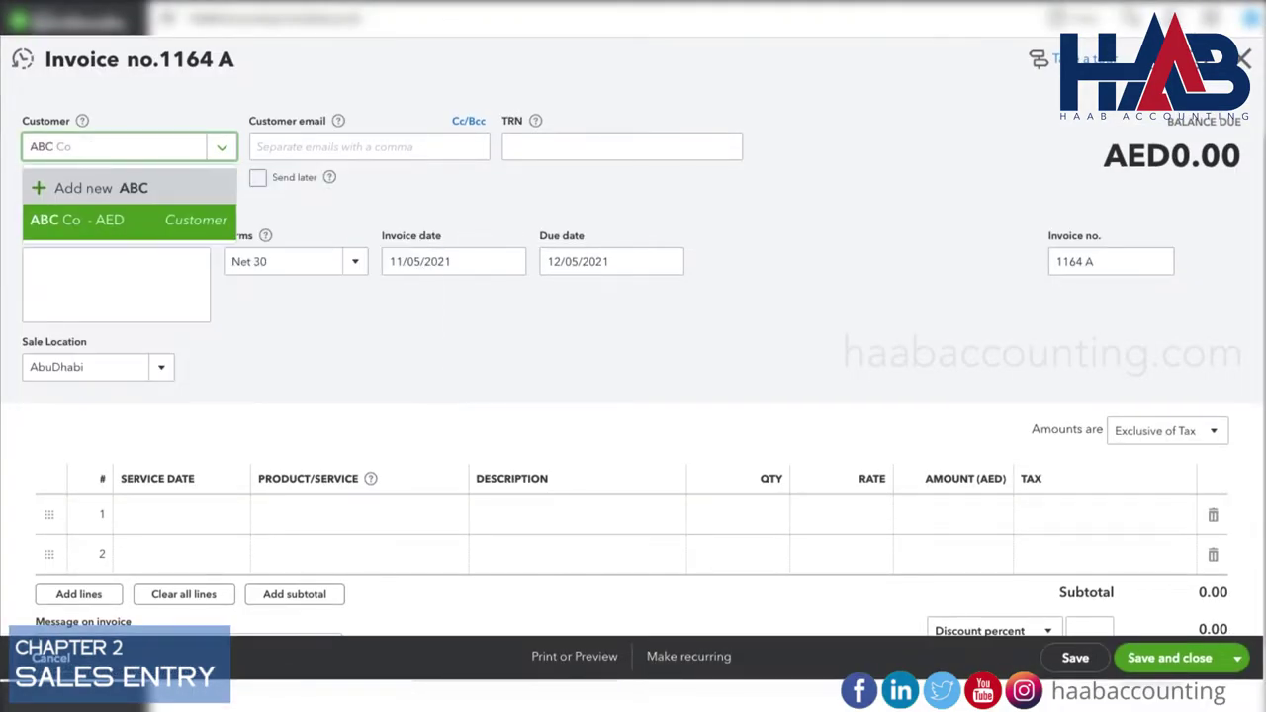
pyautogui.click(108, 220)
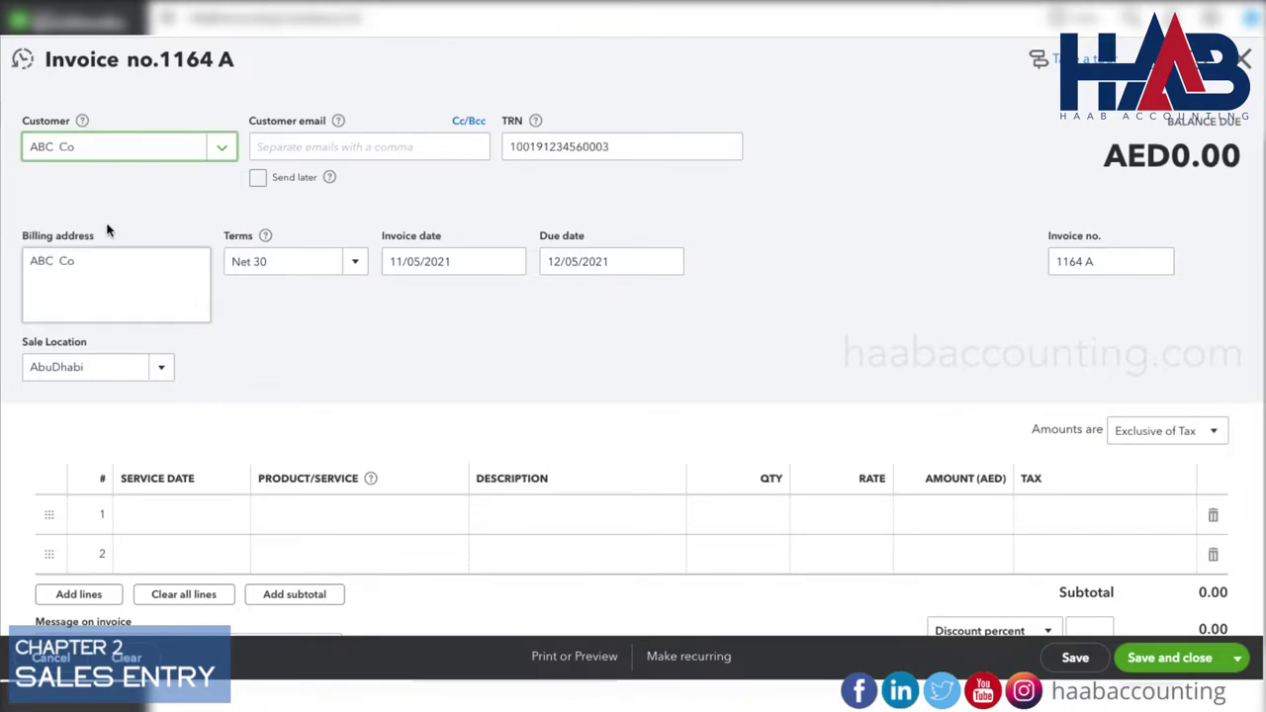
pyautogui.click(513, 262)
pyautogui.click(448, 362)
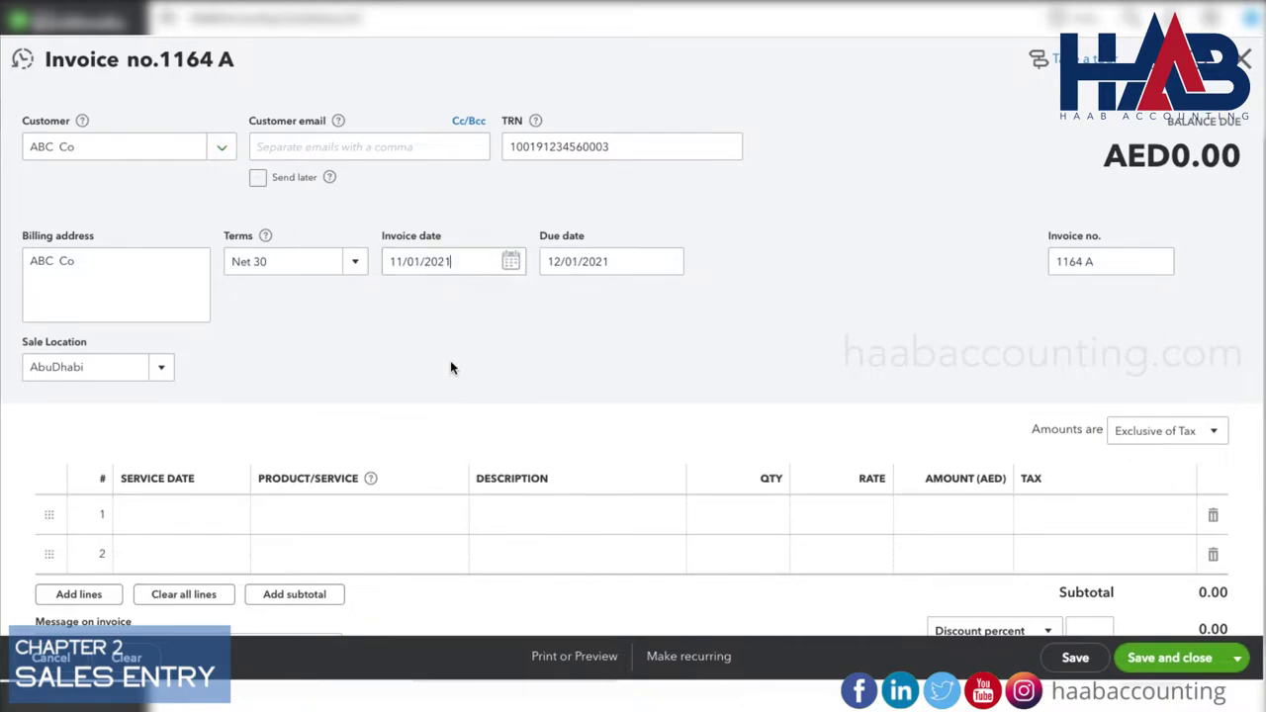
# Add a Sales line at a rate of 1,000.
pyautogui.click(358, 516)
pyautogui.write('sales')
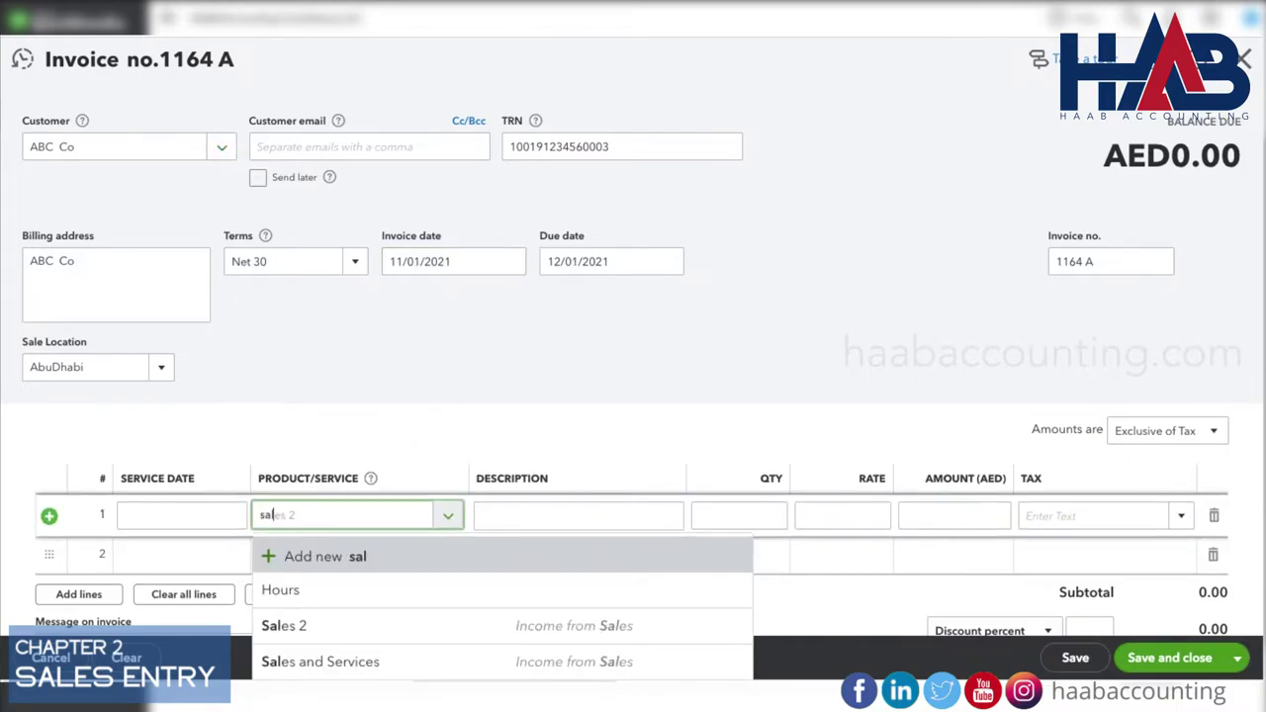
pyautogui.click(321, 595)
pyautogui.press('Tab')
pyautogui.press('Tab')
pyautogui.press('Tab')
pyautogui.write('1000')
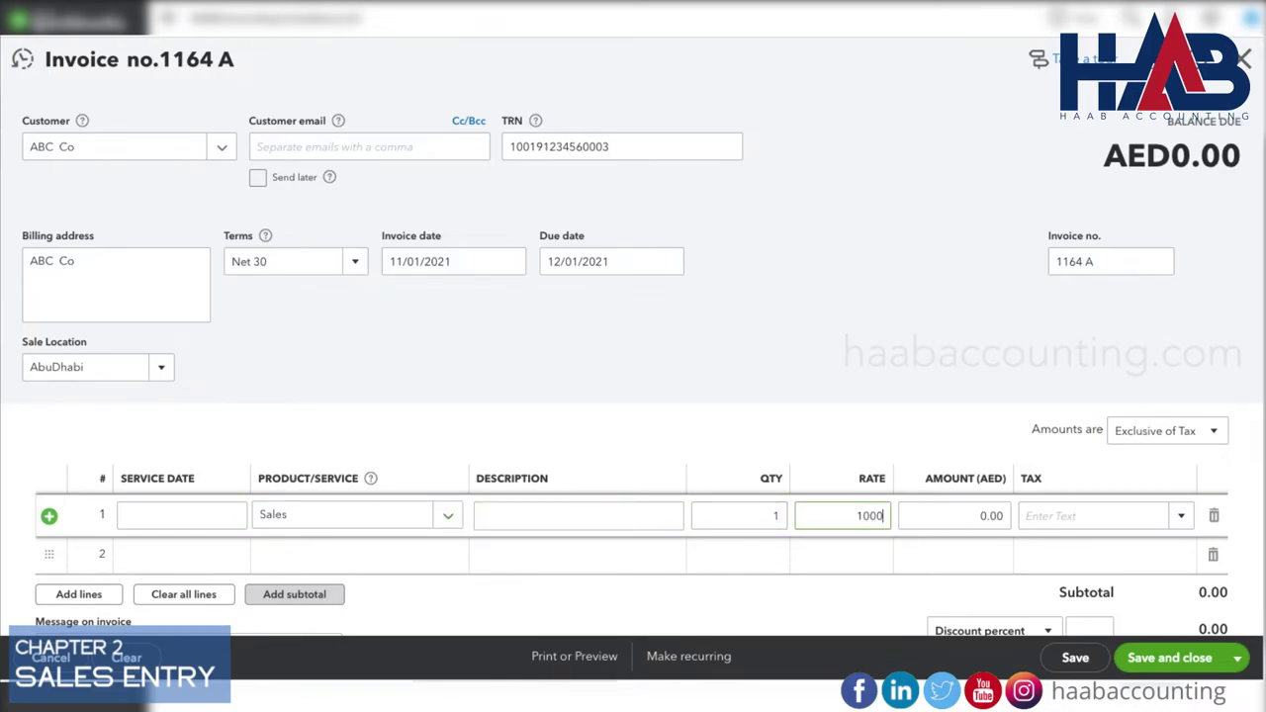
pyautogui.press('Tab')
# Apply SR Standard Rated 5% VAT, keep amounts exclusive of tax, and save invoice 1164 A.
pyautogui.scroll(-1, 649, 396)
pyautogui.click(1182, 403)
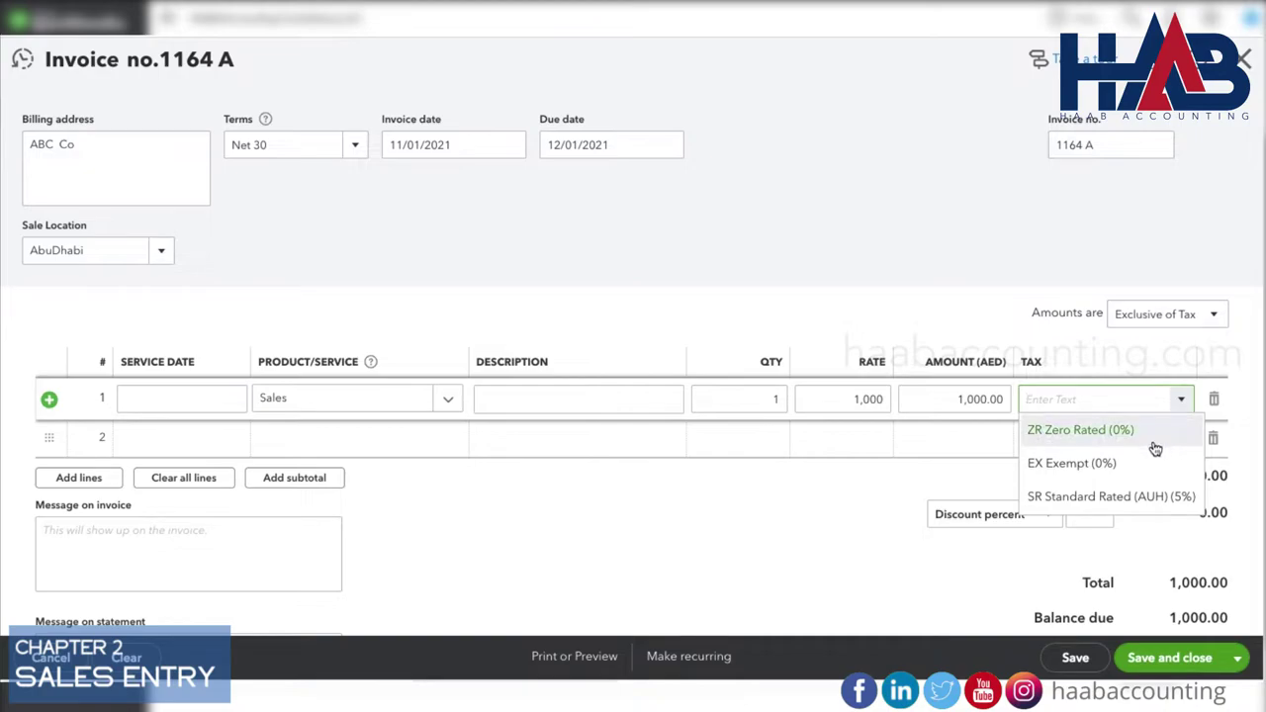
pyautogui.click(1161, 496)
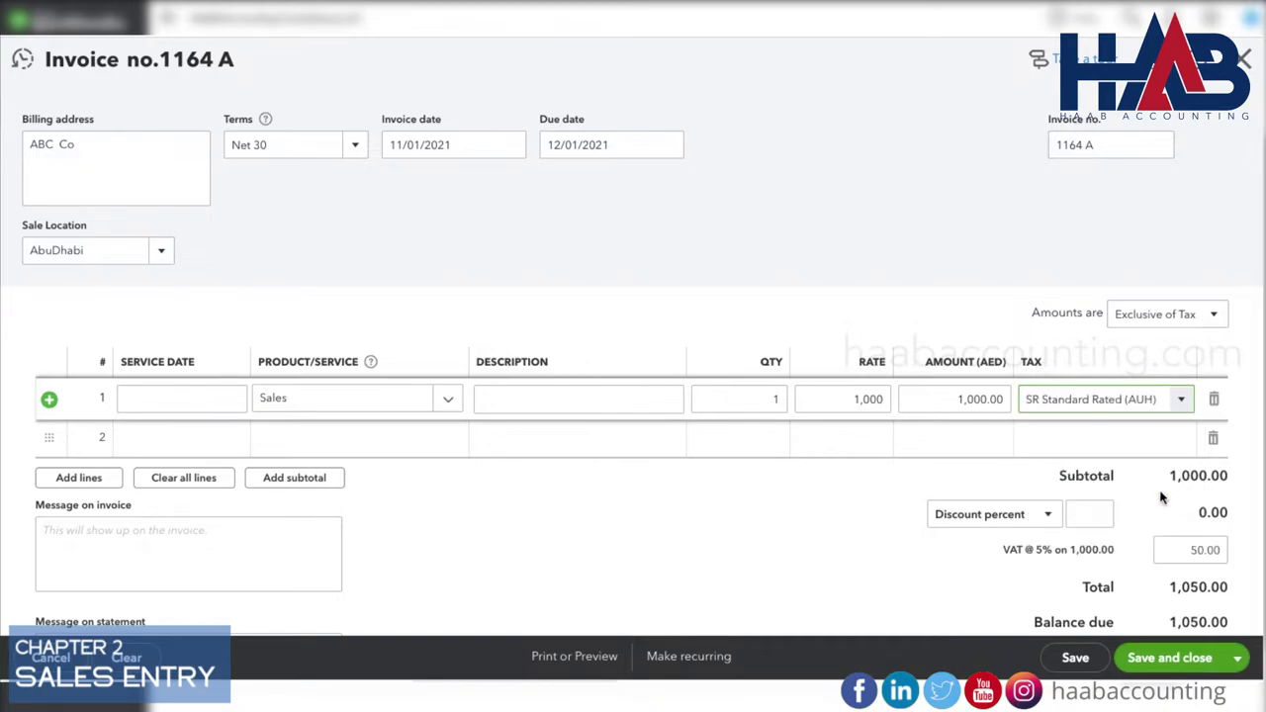
pyautogui.scroll(-2, 1161, 502)
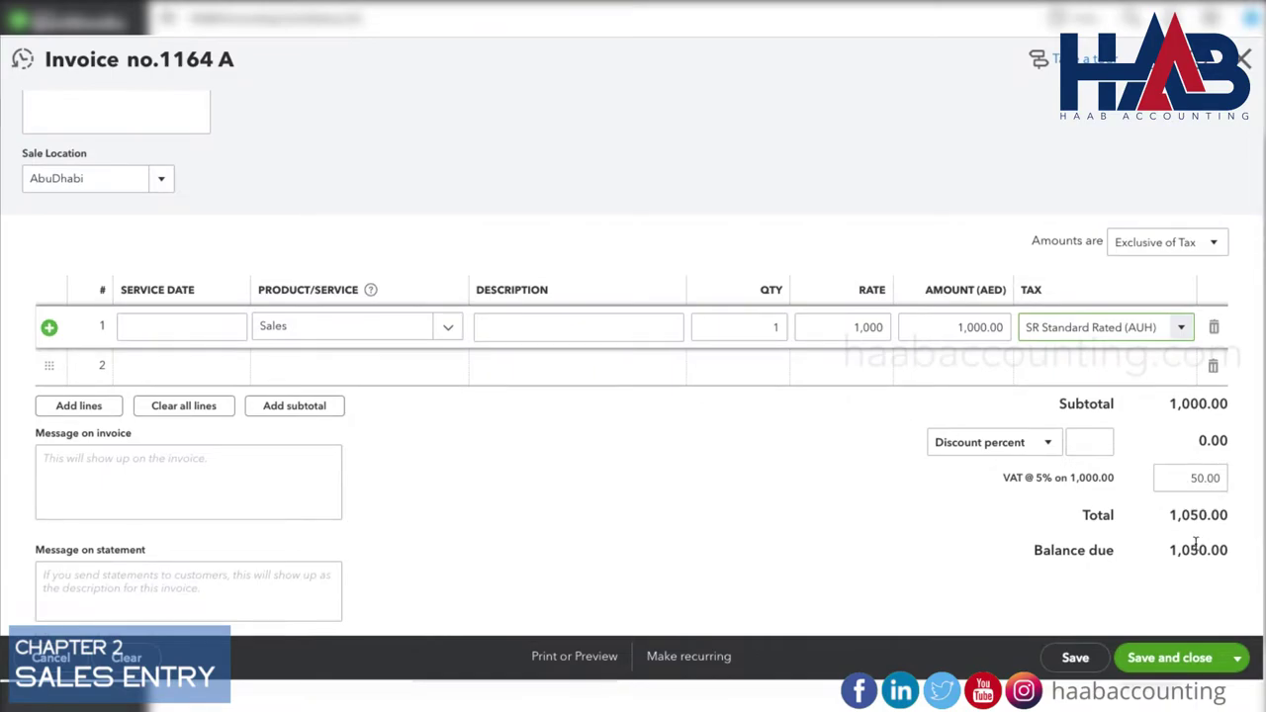
pyautogui.click(1216, 247)
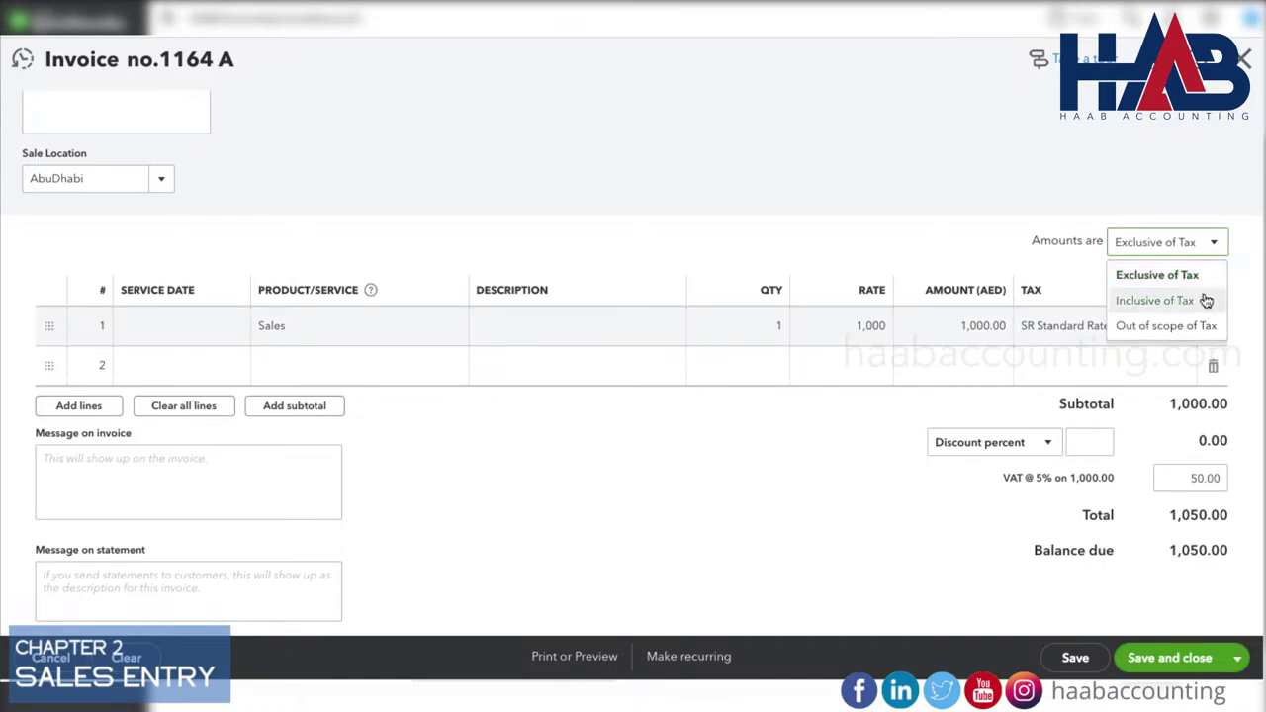
pyautogui.click(1214, 177)
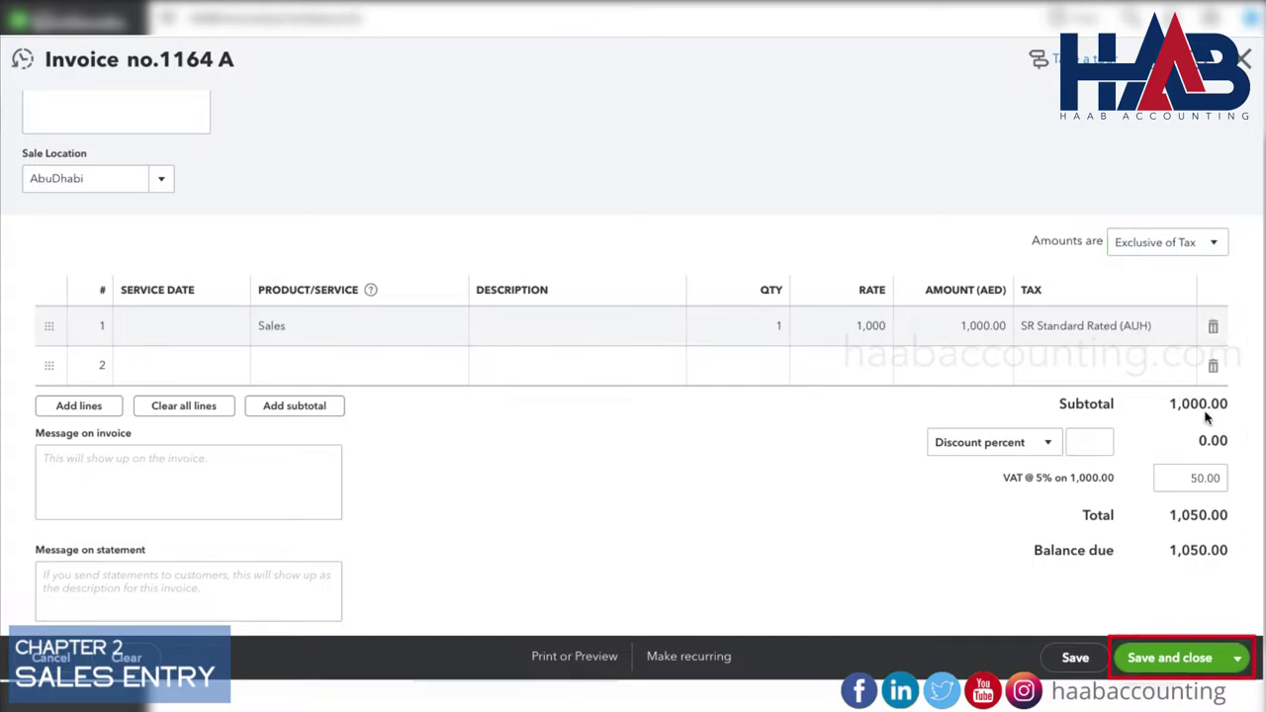
pyautogui.click(1168, 658)
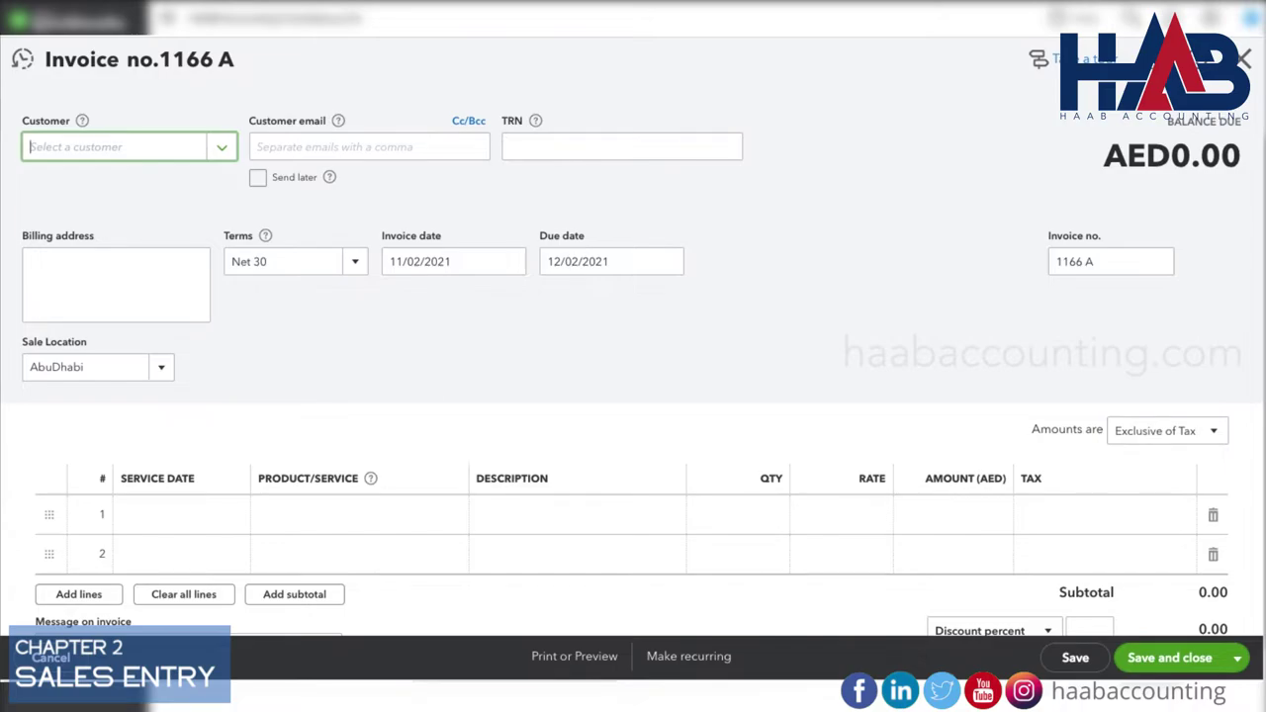
# Add new customer 'Customer 2' with its tax registration number to the invoice.
pyautogui.write('Customer')
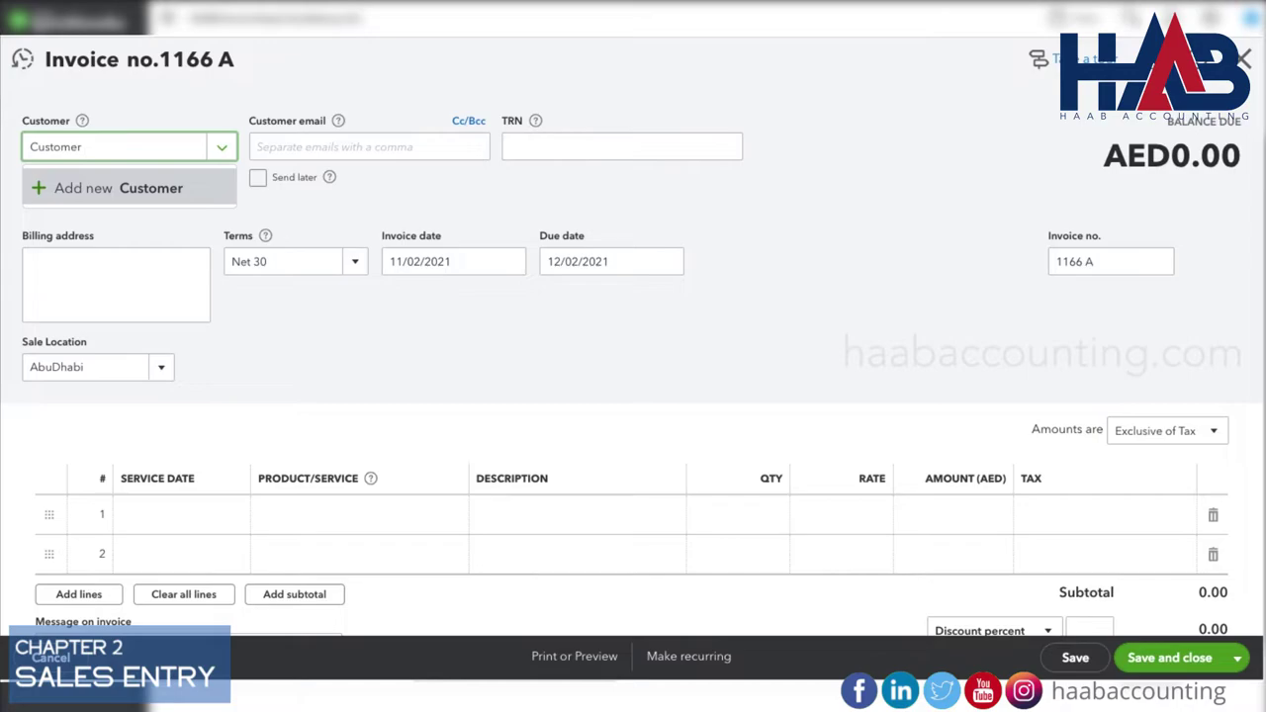
pyautogui.write(' 2')
pyautogui.click(102, 188)
pyautogui.click(95, 307)
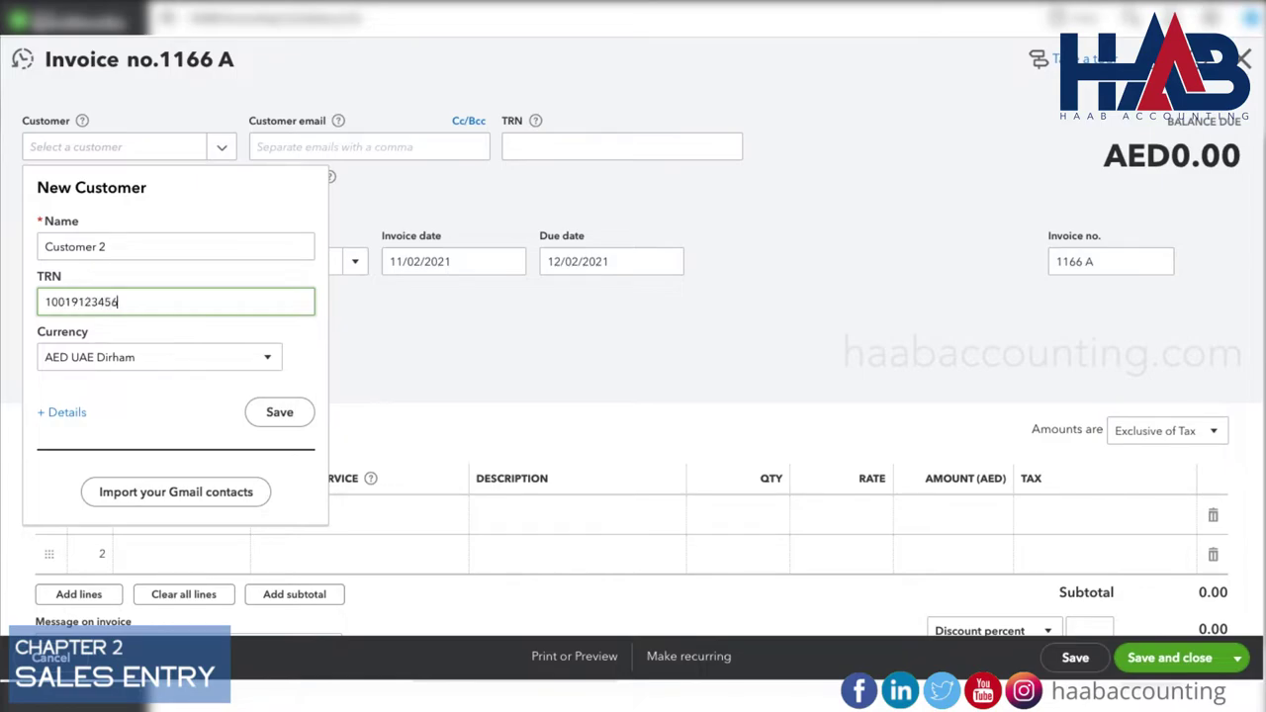
pyautogui.click(282, 423)
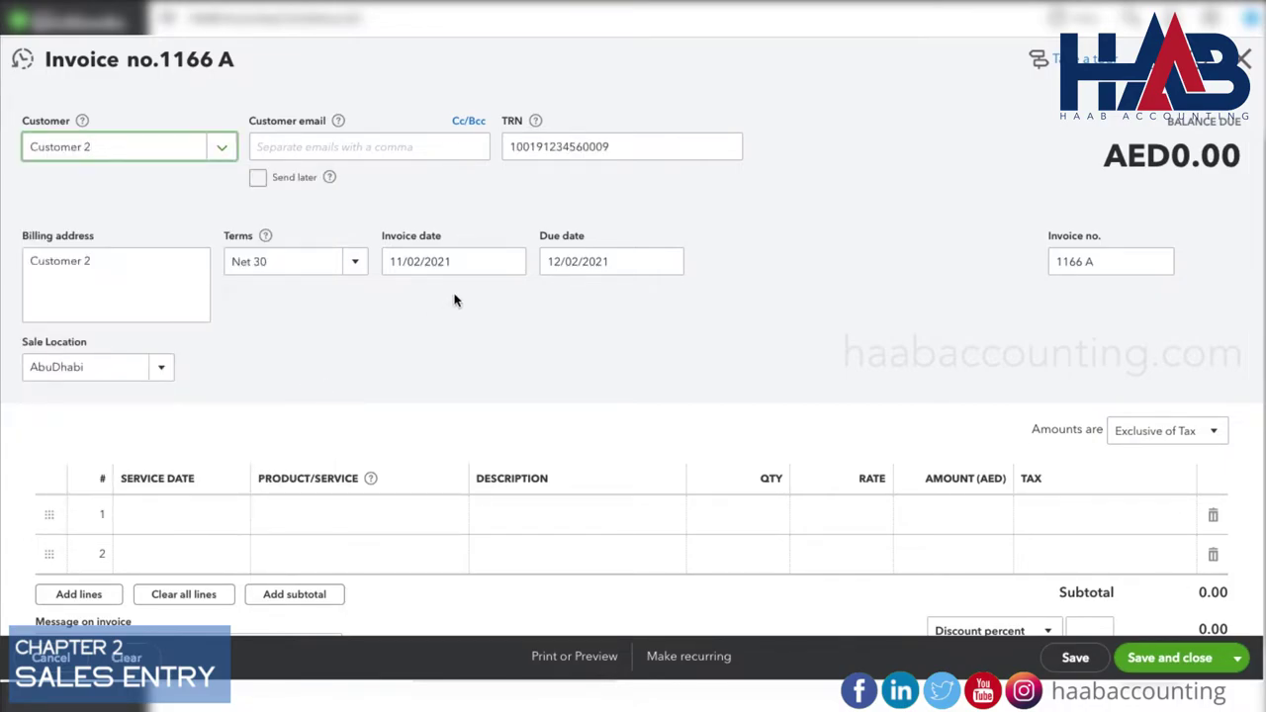
# Keep the date 11/02/2021 and add a Sales line at a rate of 5,000.
pyautogui.click(510, 261)
pyautogui.click(474, 360)
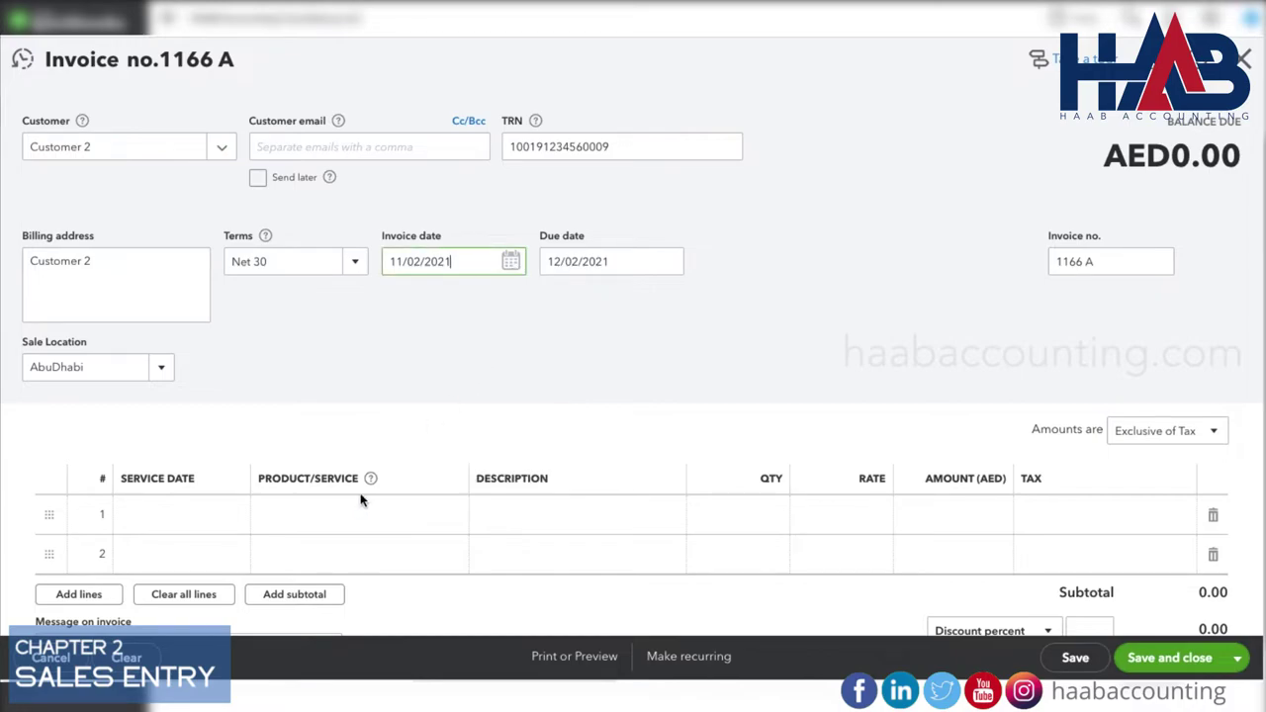
pyautogui.click(348, 514)
pyautogui.write('sales')
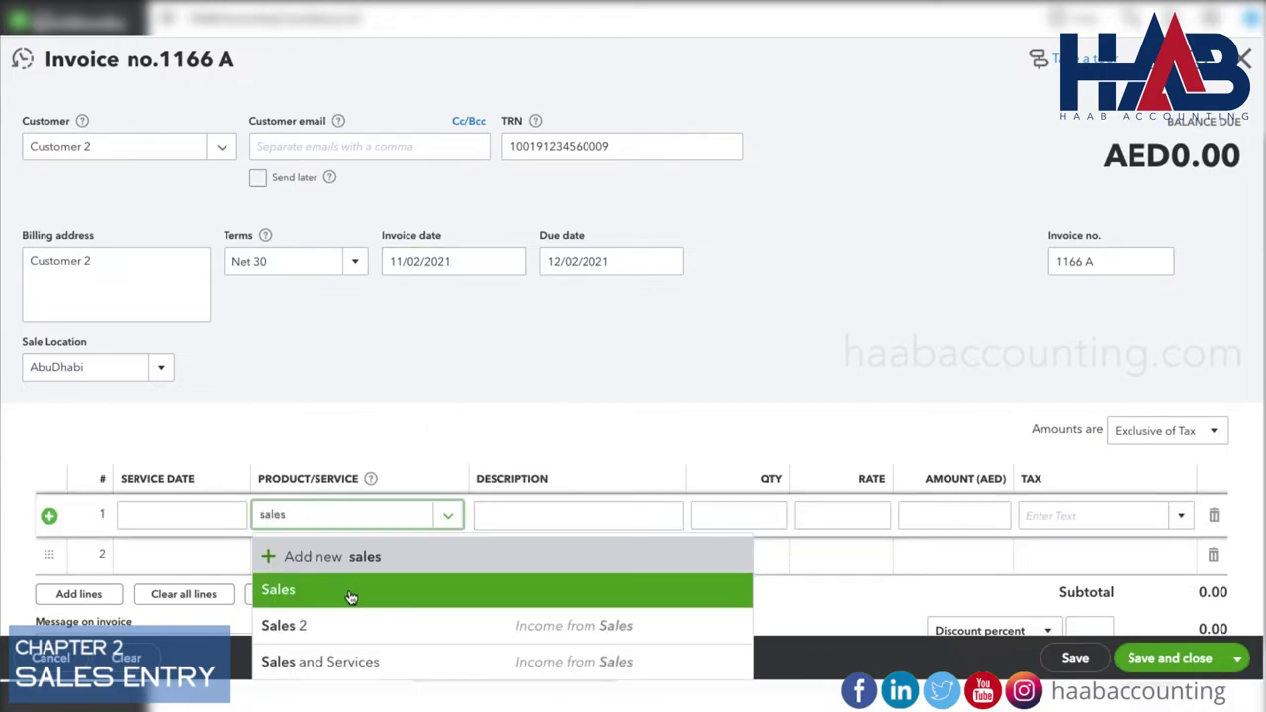
pyautogui.click(347, 592)
pyautogui.click(841, 520)
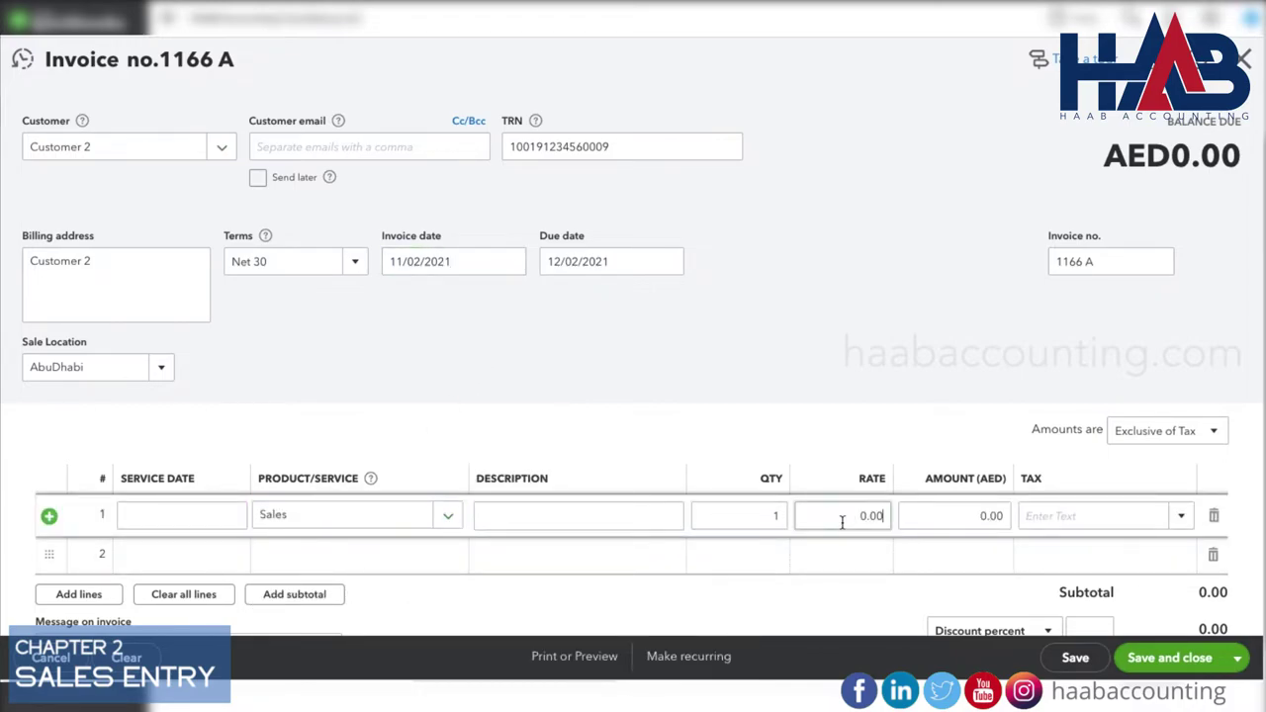
pyautogui.write('5000')
pyautogui.press('Tab')
# Make amounts inclusive of tax, apply SR Standard Rated 5% VAT, and save invoice 1166 A.
pyautogui.scroll(-2, 1033, 420)
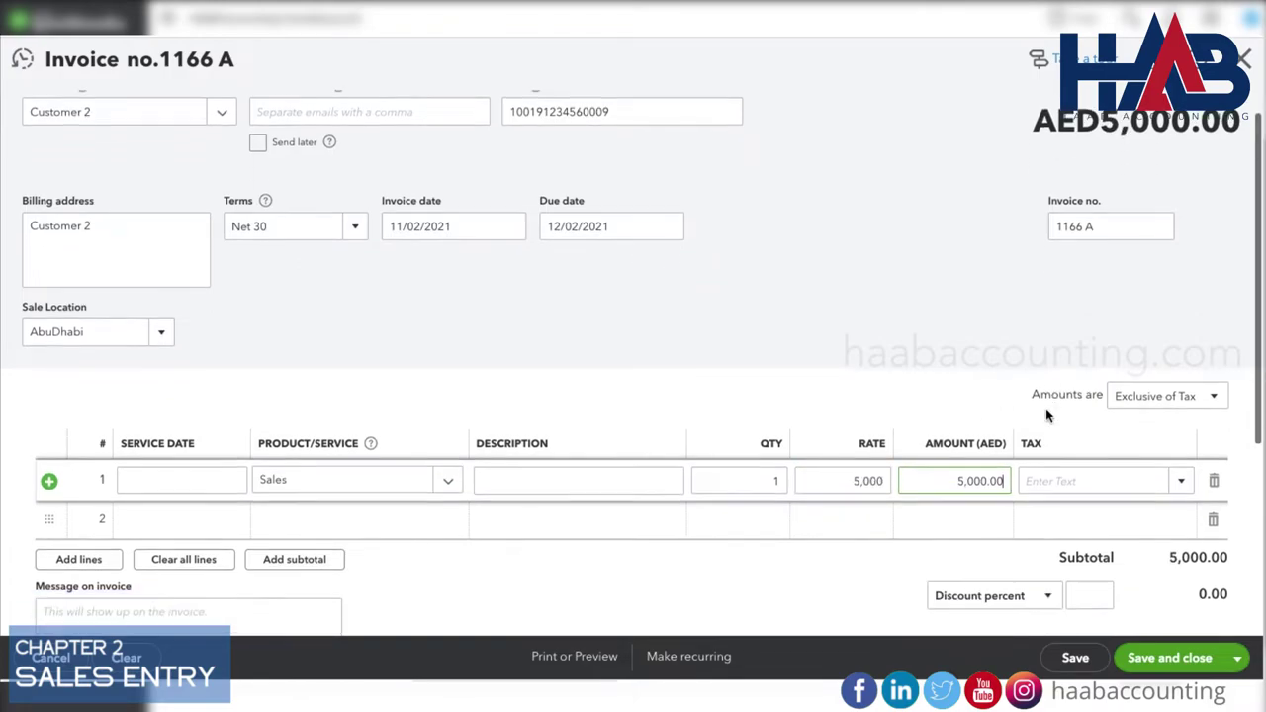
pyautogui.click(1218, 314)
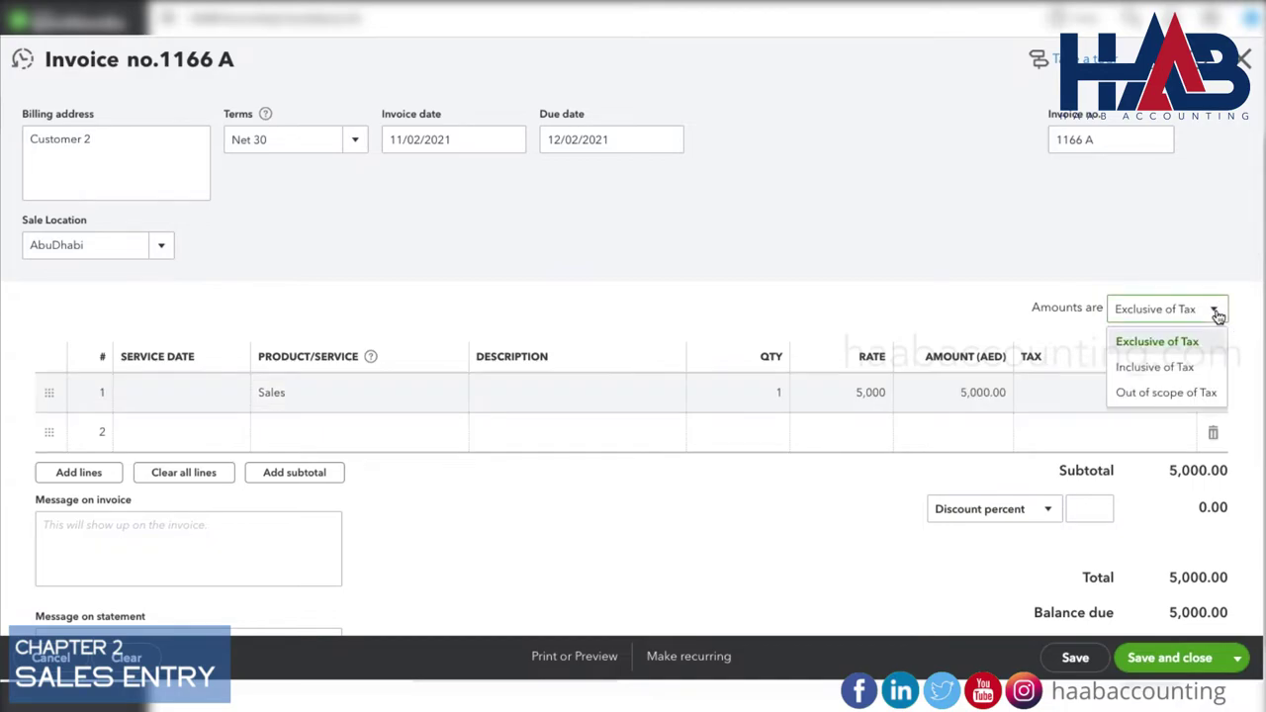
pyautogui.click(1192, 365)
pyautogui.click(1152, 399)
pyautogui.click(1184, 398)
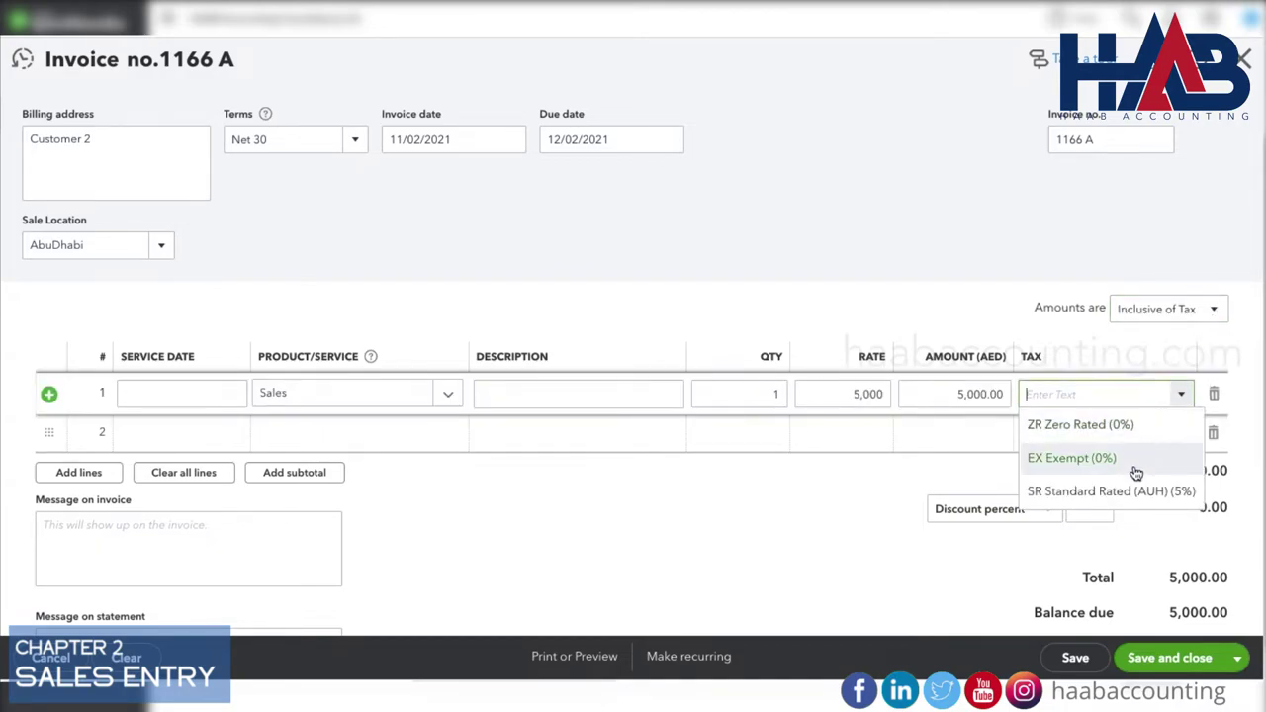
pyautogui.click(1135, 492)
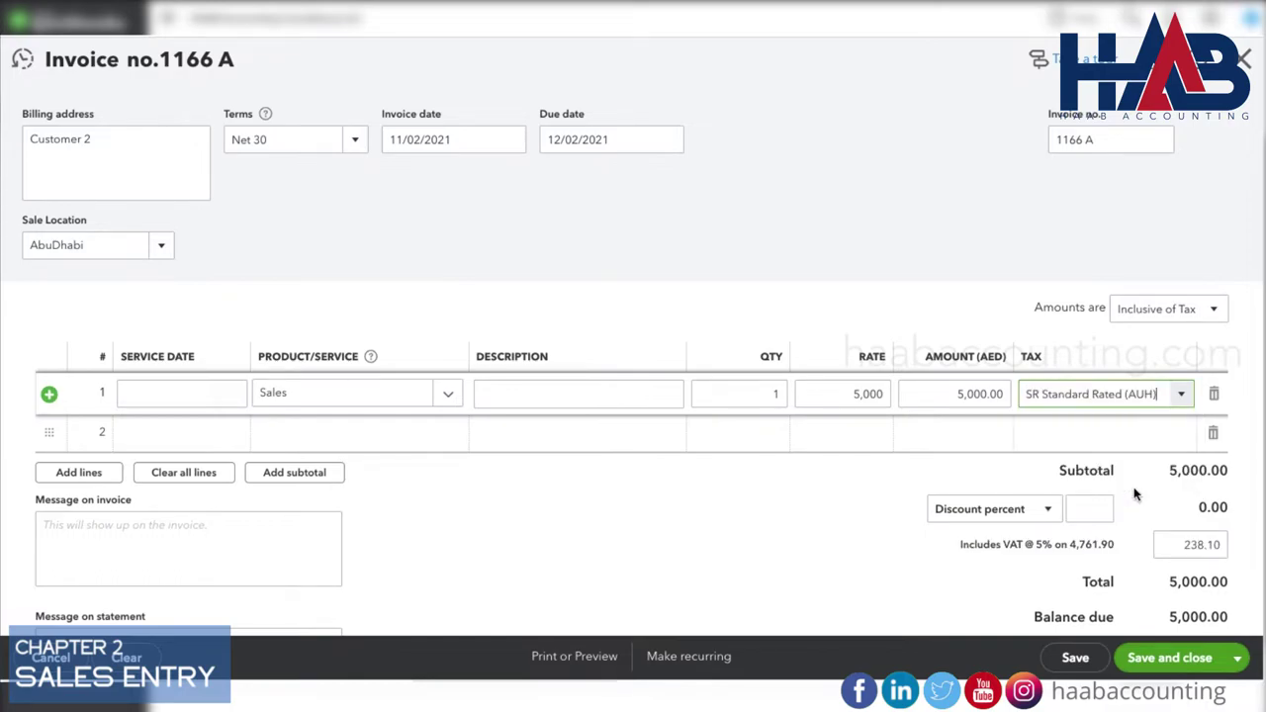
pyautogui.scroll(-1, 1134, 494)
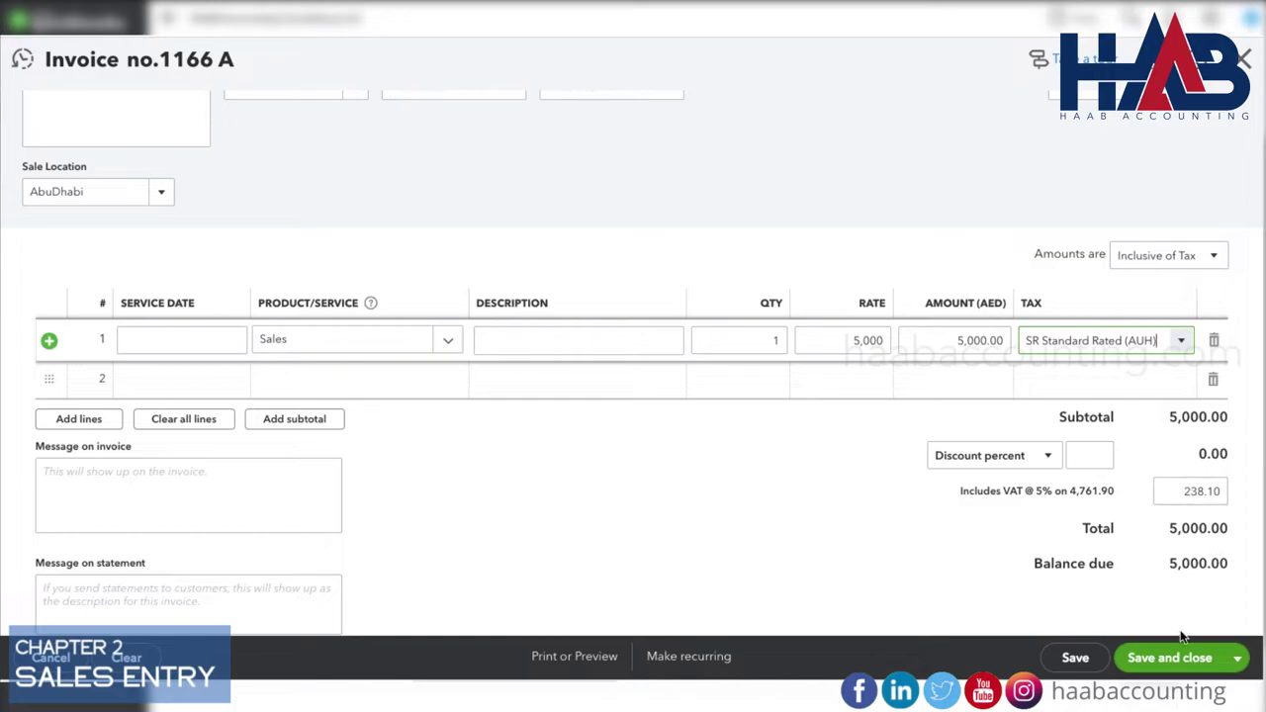
pyautogui.click(1183, 667)
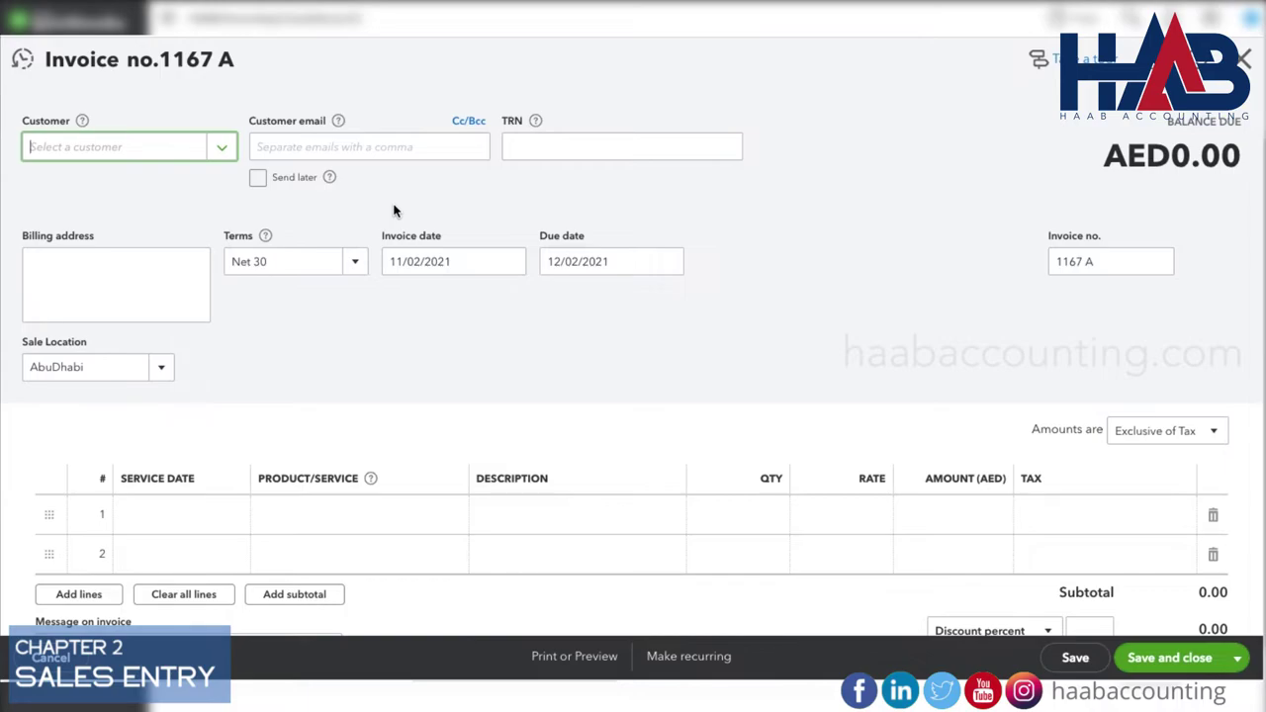
# Add new customer 'Customer Export' with US dollar currency to the invoice.
pyautogui.write('Cus')
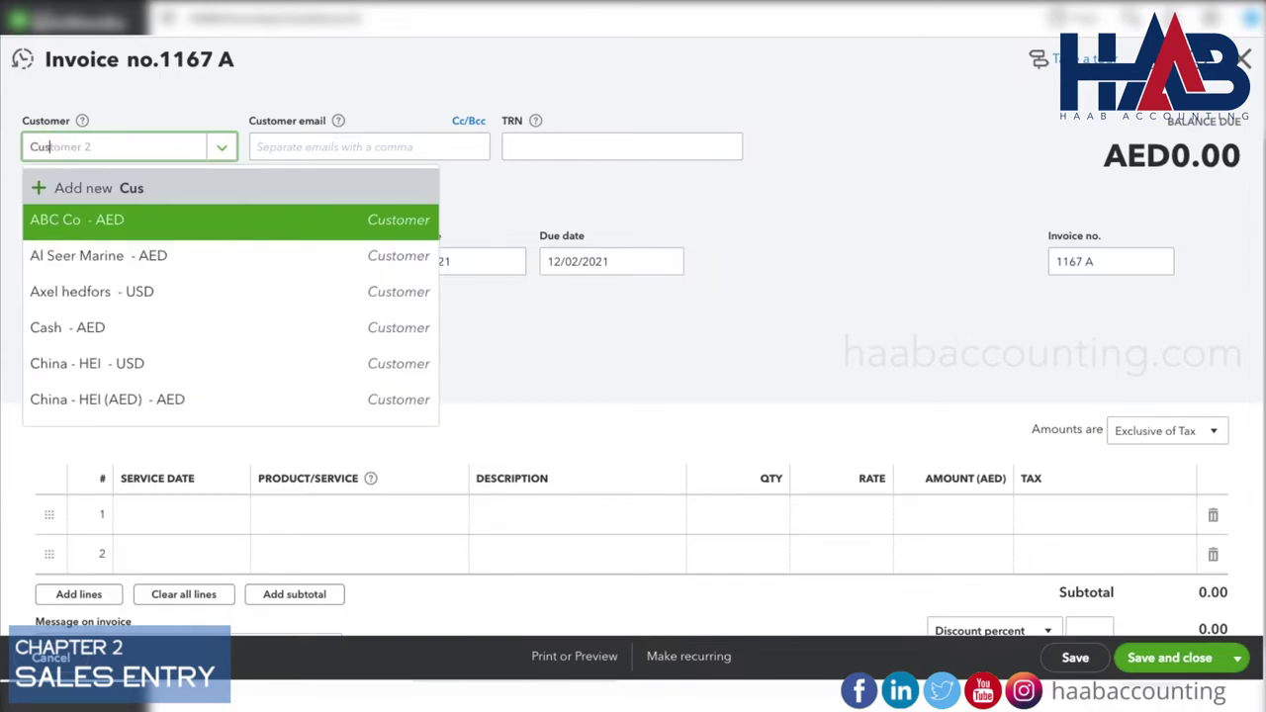
pyautogui.write('tomer 2Export')
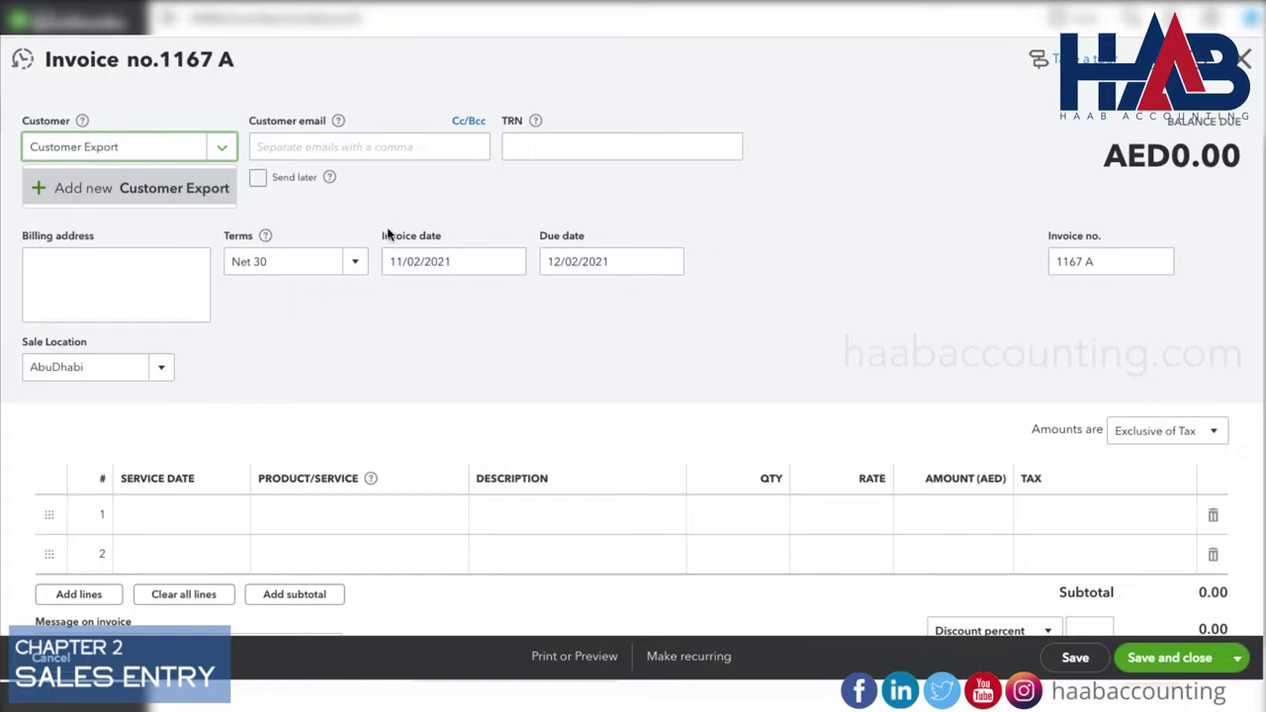
pyautogui.click(176, 190)
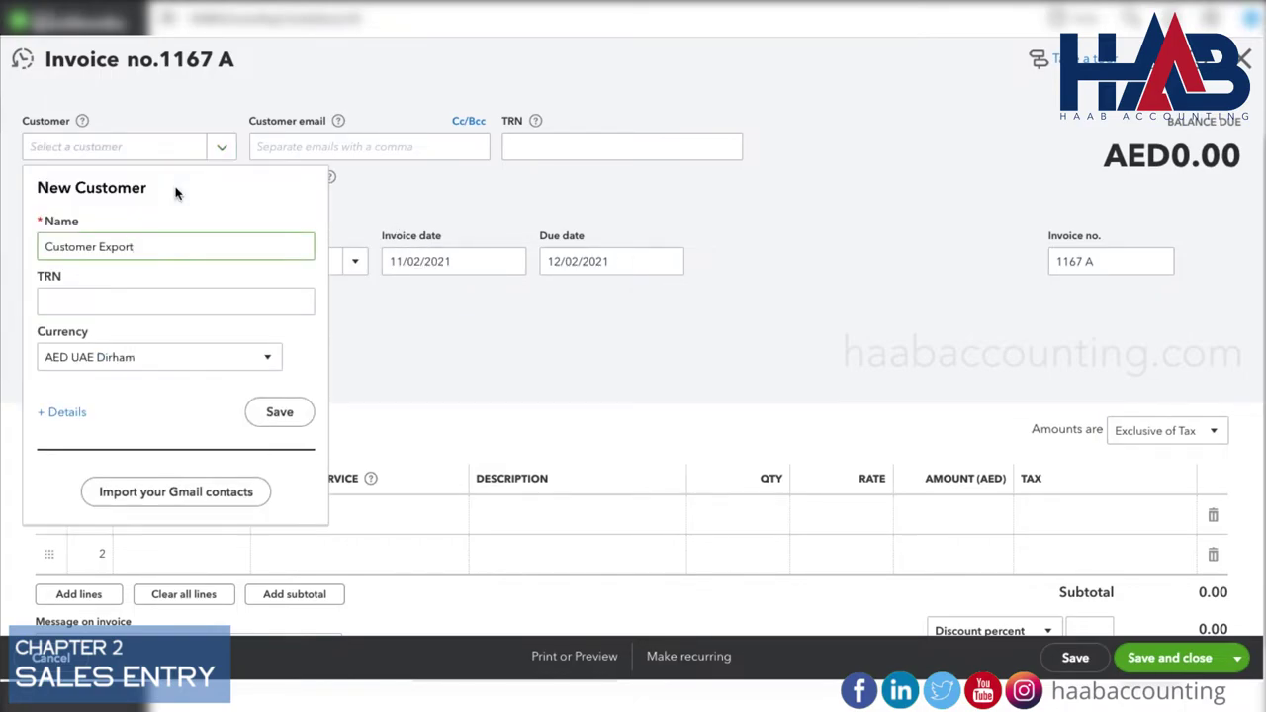
pyautogui.click(188, 367)
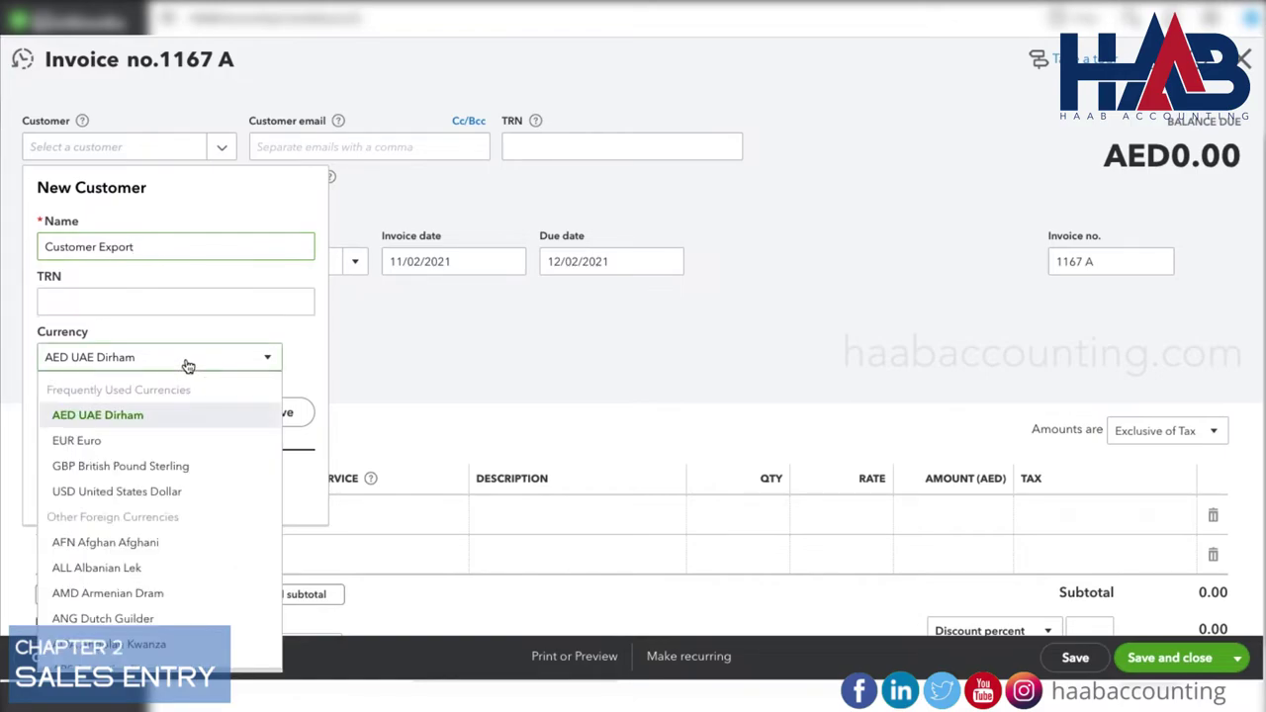
pyautogui.click(155, 489)
pyautogui.click(280, 413)
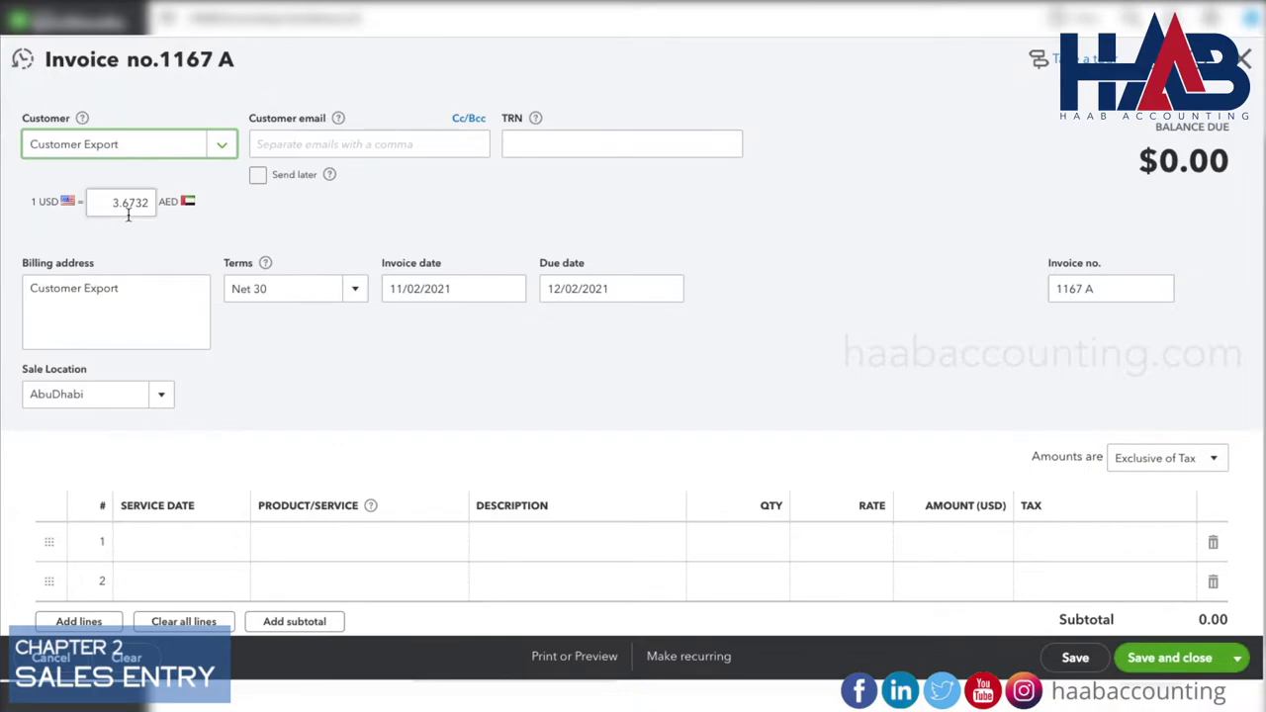
# Set the invoice date and add a Sales line described 'Export' at 3,500.
pyautogui.click(510, 288)
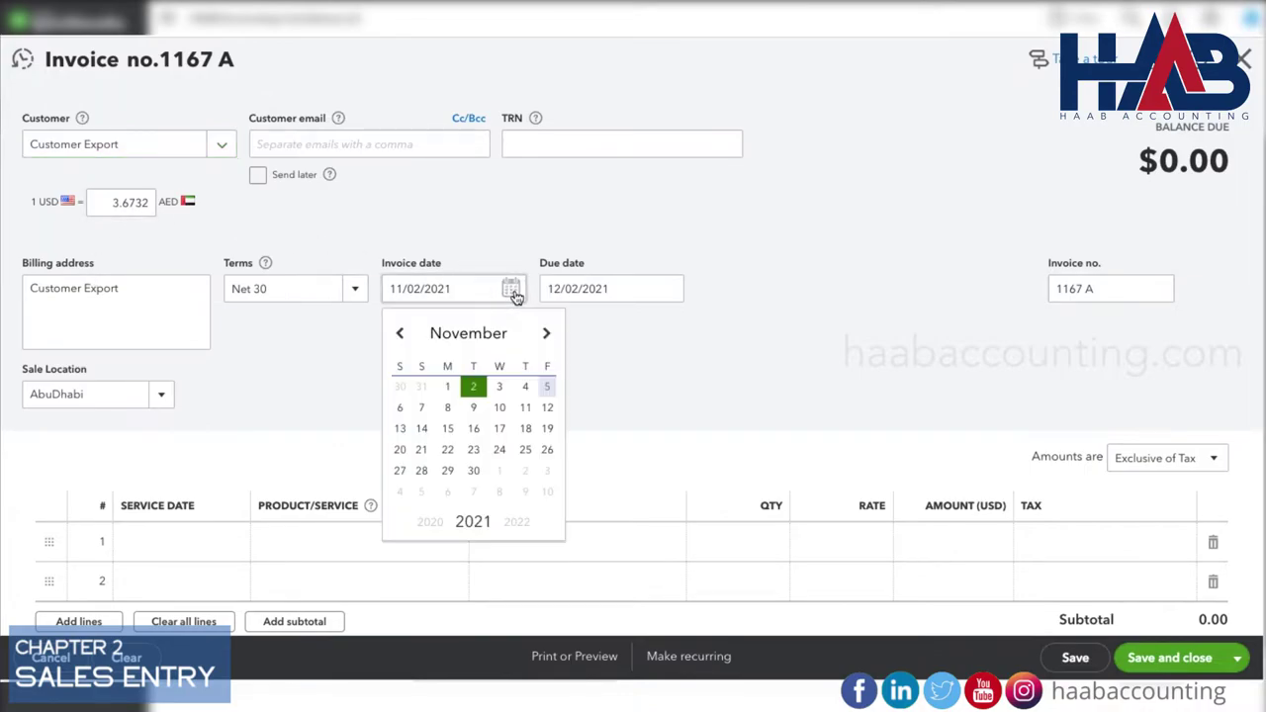
pyautogui.click(476, 392)
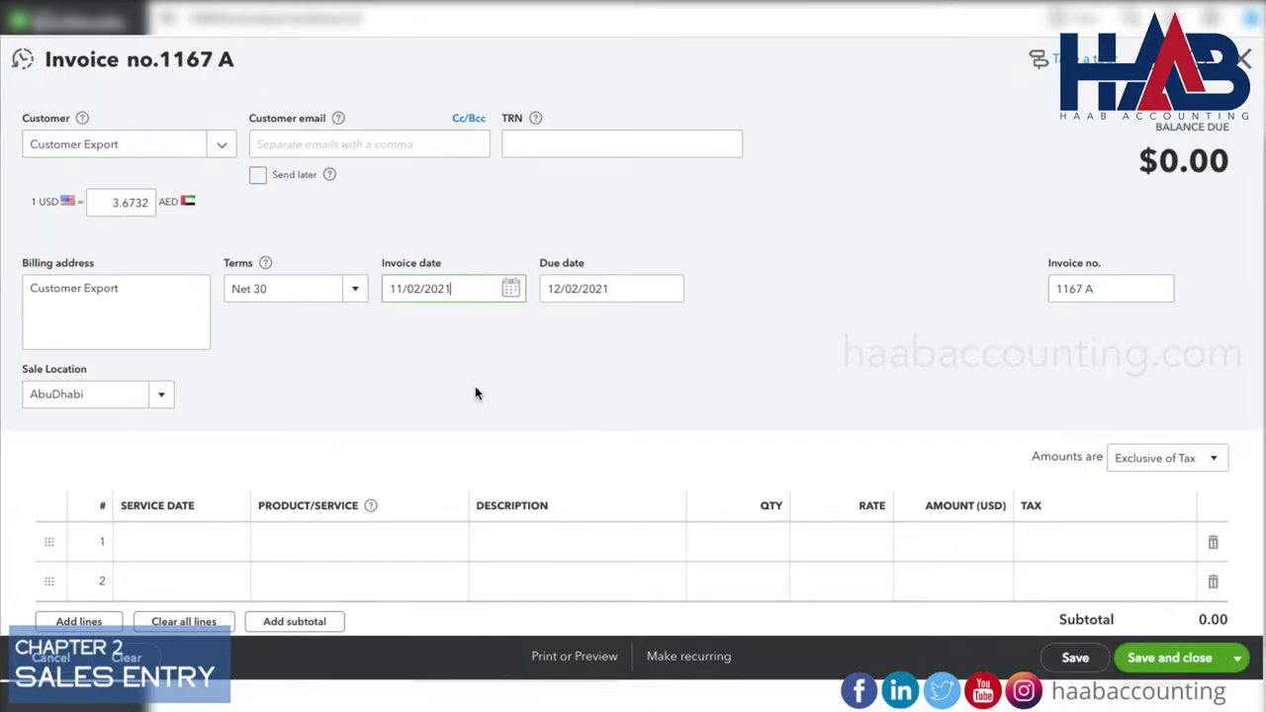
pyautogui.click(305, 540)
pyautogui.click(308, 443)
pyautogui.click(529, 539)
pyautogui.write('Export')
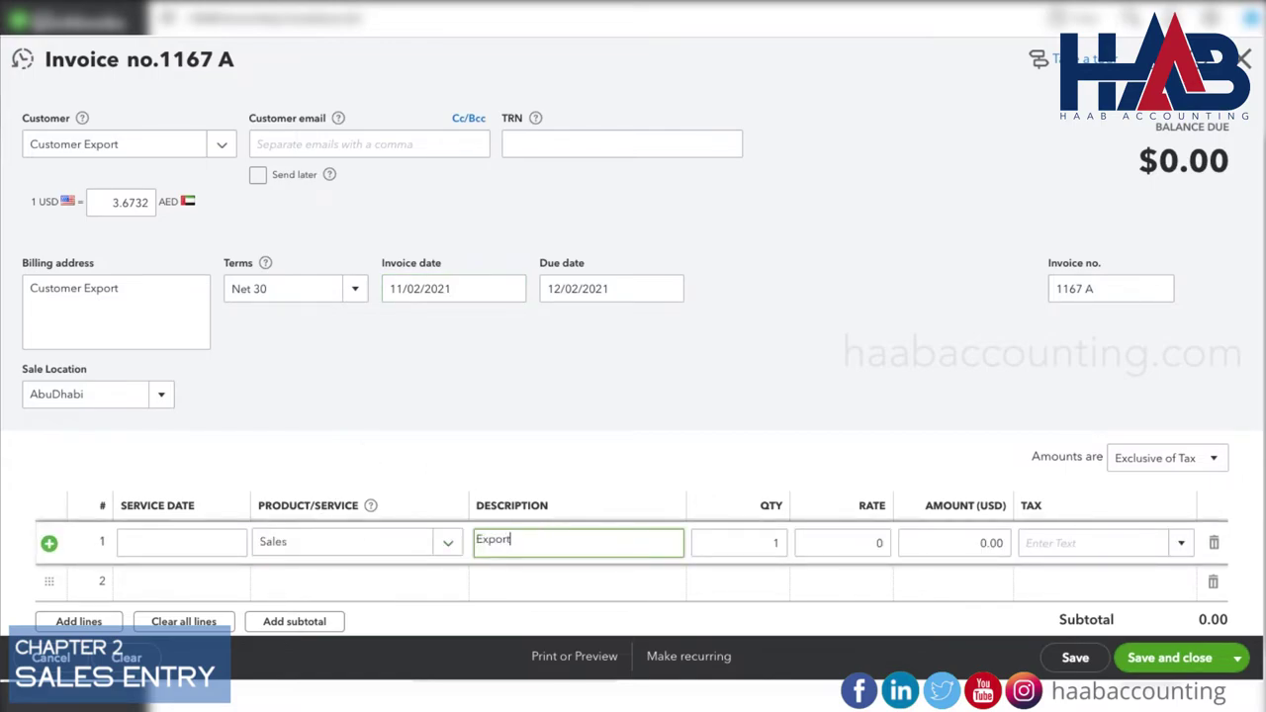
pyautogui.press('Tab')
pyautogui.press('Tab')
pyautogui.write('3')
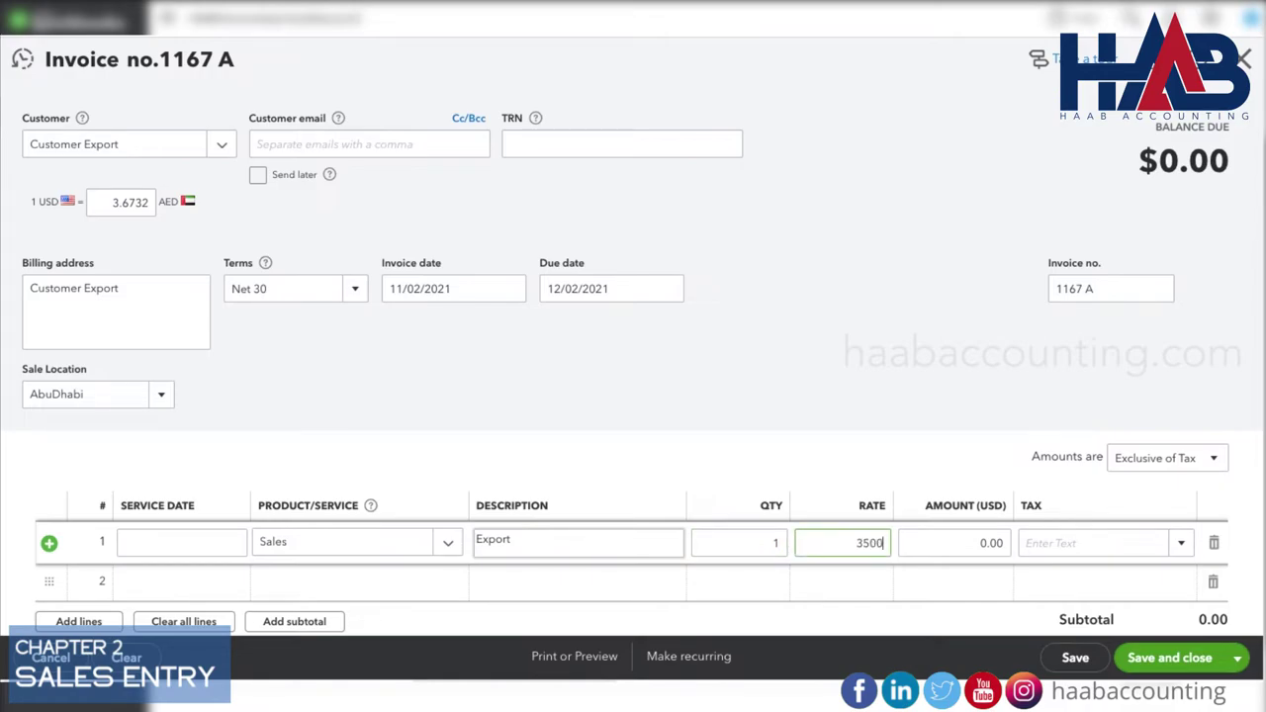
pyautogui.press('Tab')
# Mark the export line ZR Zero Rated and save invoice 1167 A.
pyautogui.scroll(-2, 689, 458)
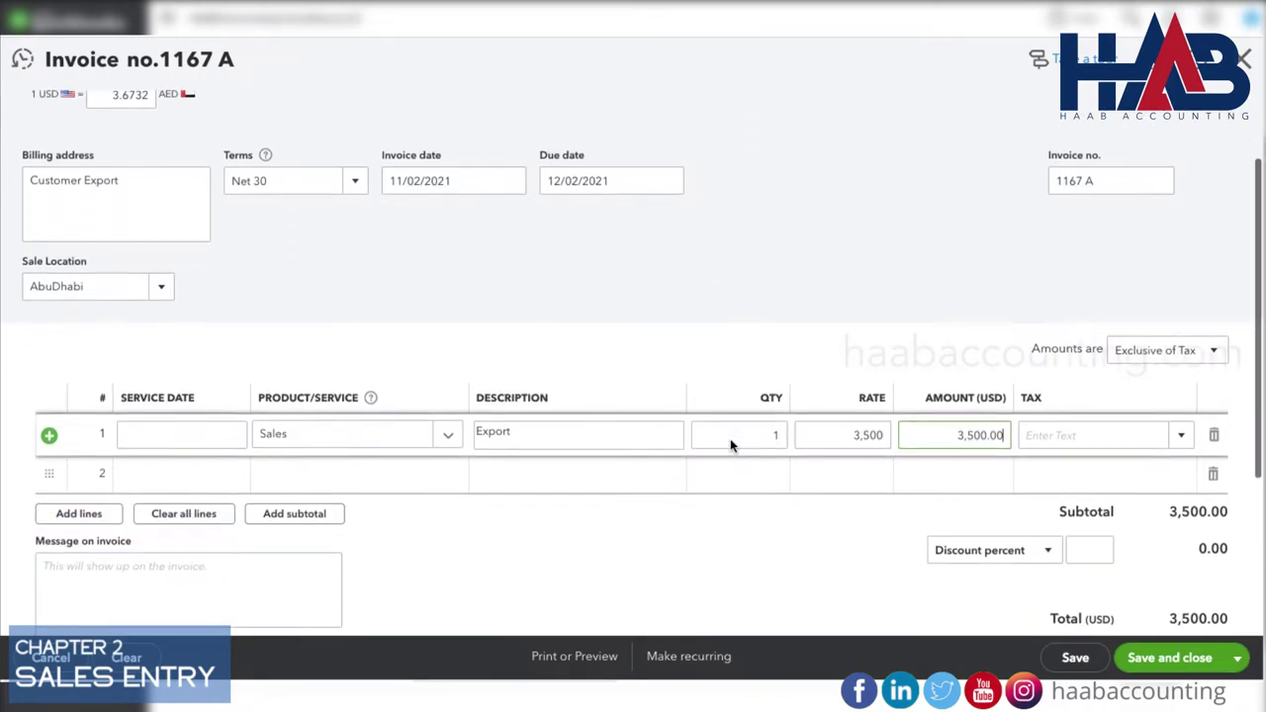
pyautogui.click(1180, 431)
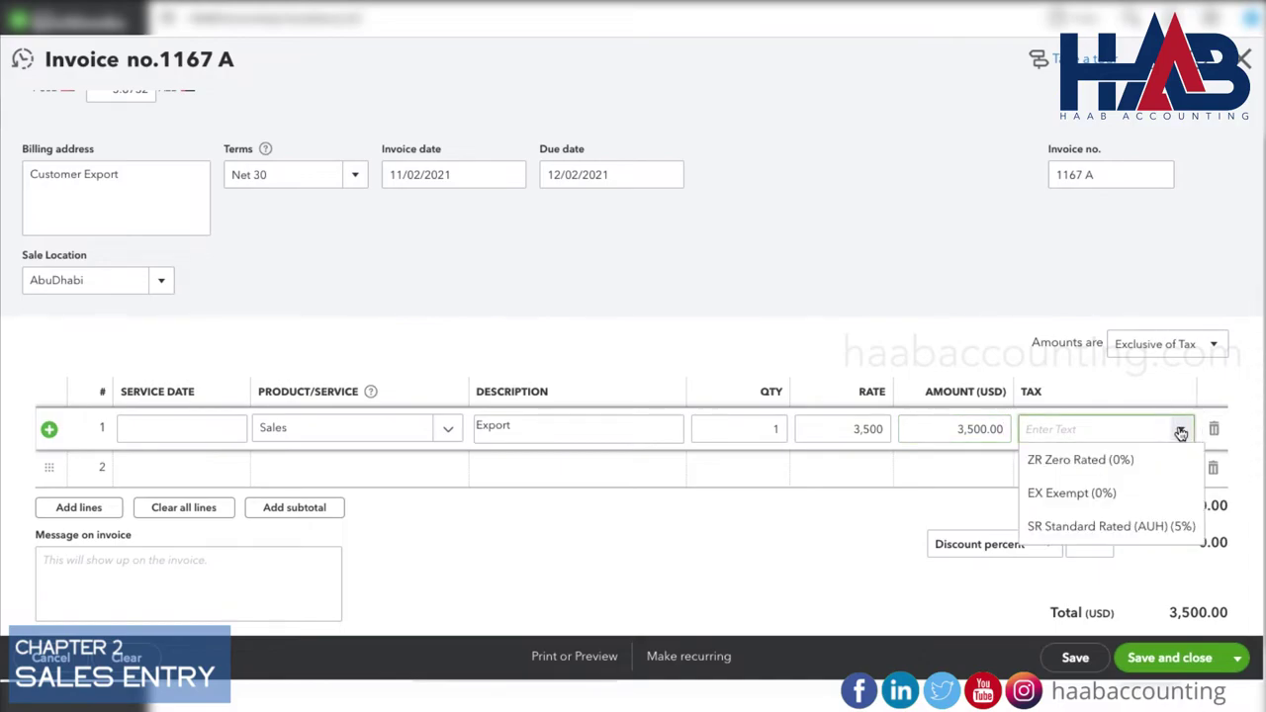
pyautogui.click(1137, 461)
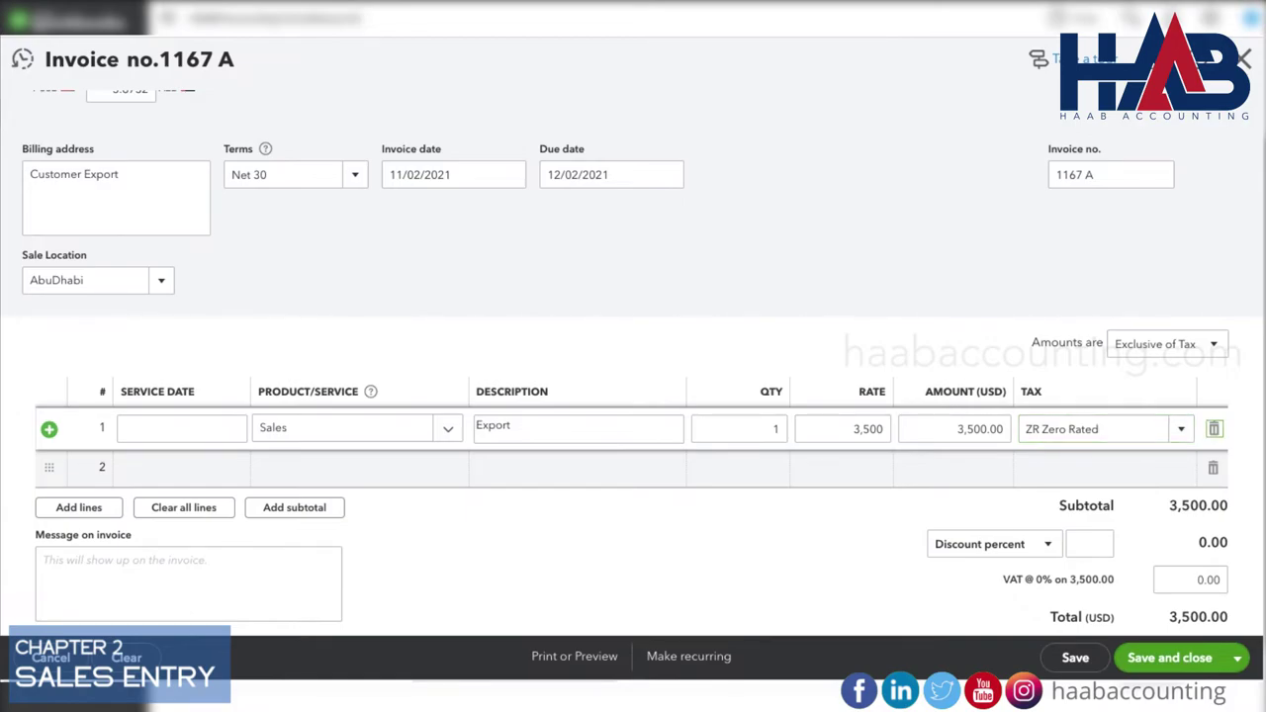
pyautogui.scroll(-1, 1059, 515)
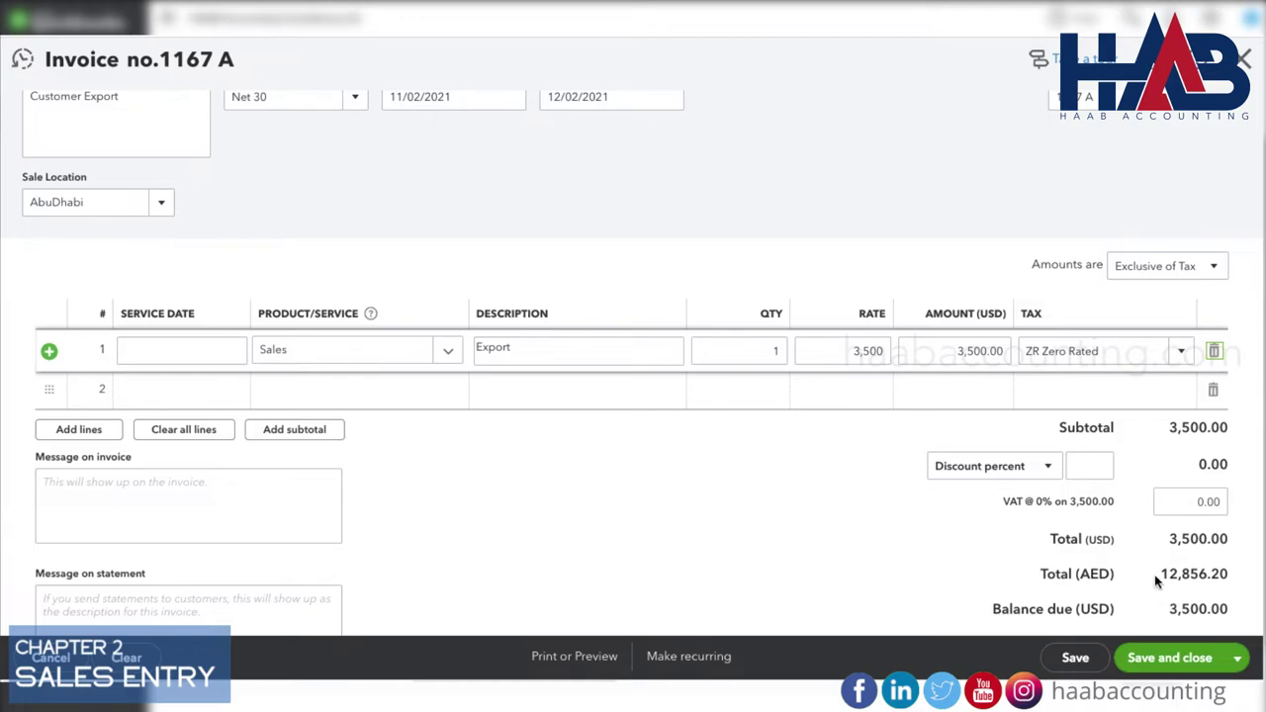
pyautogui.click(1169, 658)
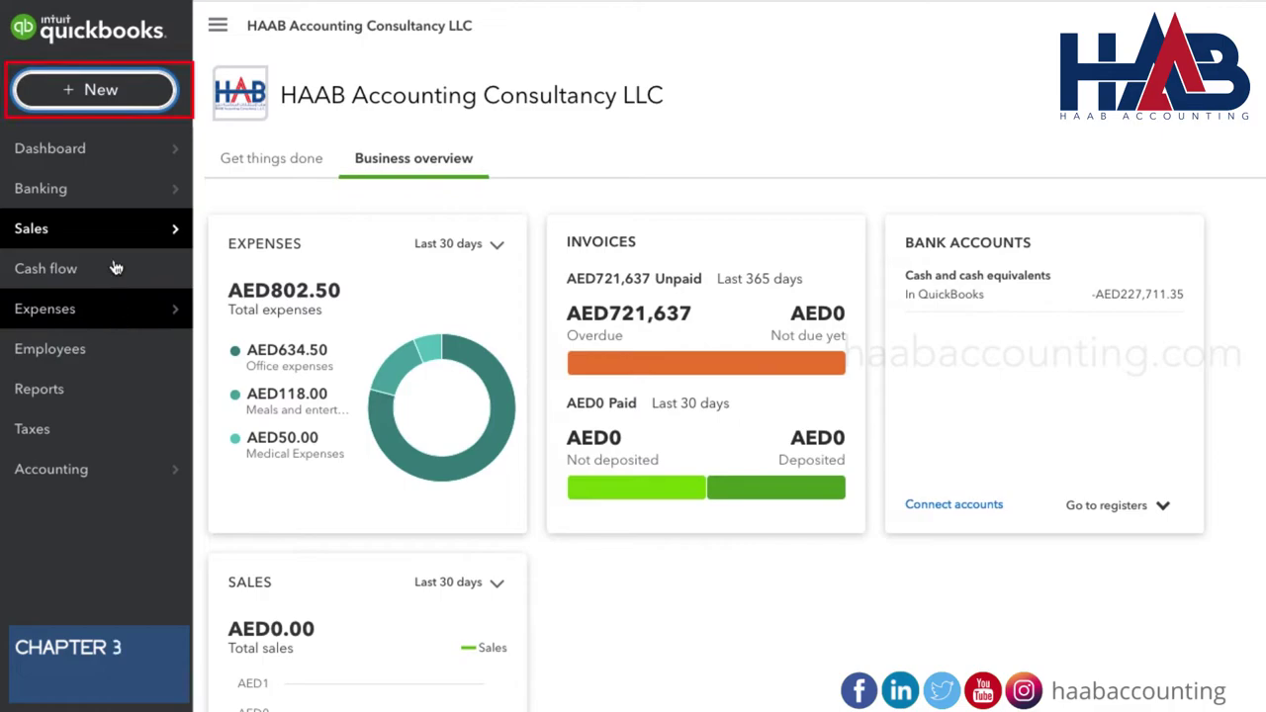
# Start a new bill and add Abu Dhabi Distribution Co as a new supplier.
pyautogui.click(115, 97)
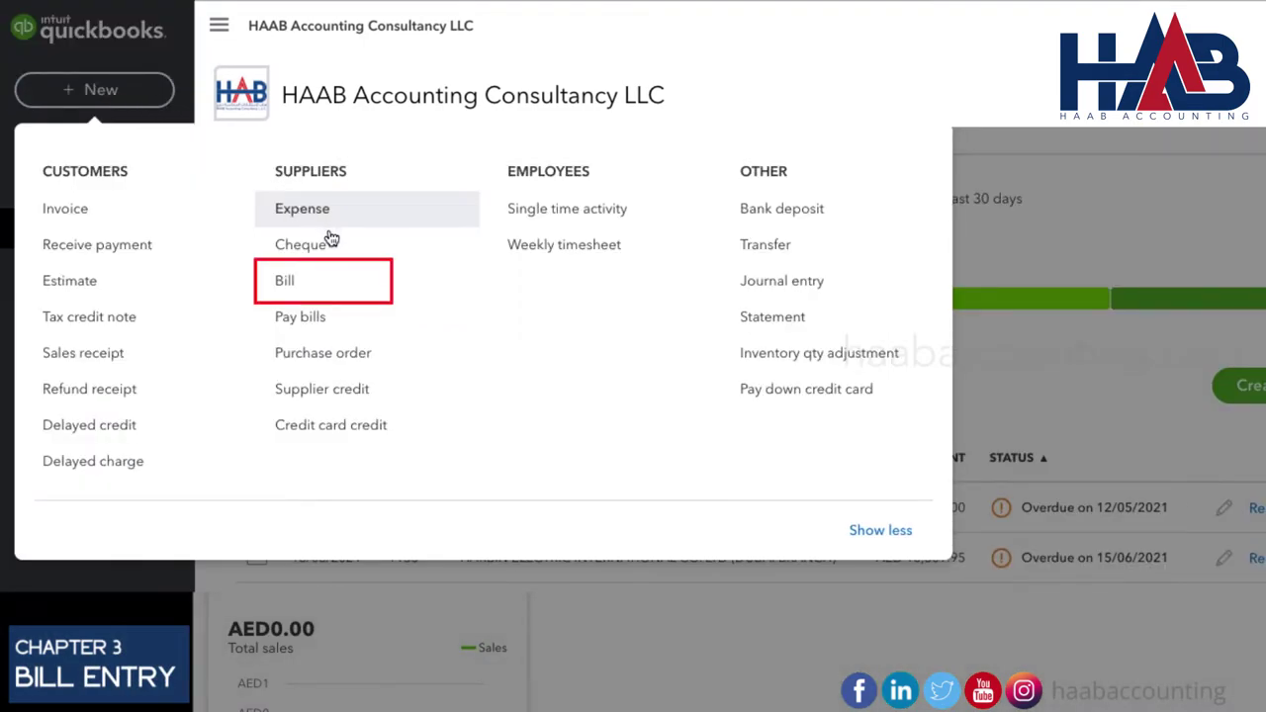
pyautogui.click(285, 284)
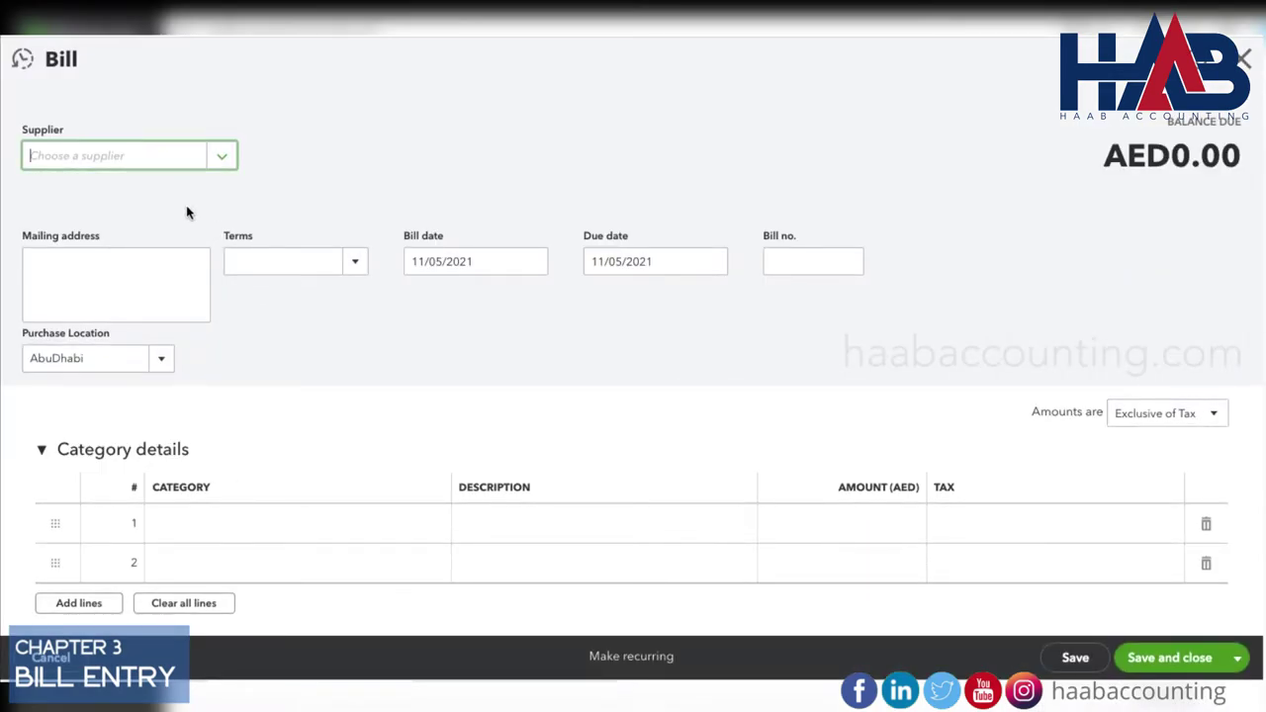
pyautogui.write('Abu Dhab')
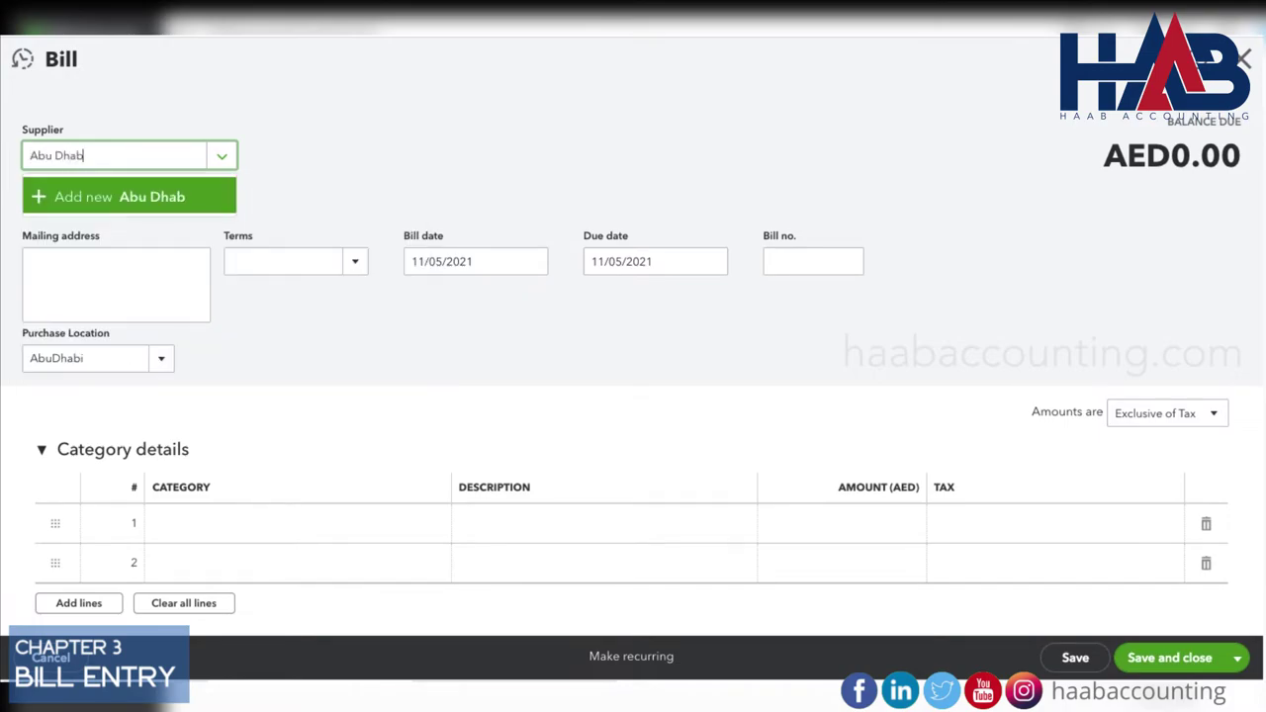
pyautogui.write('i Distribut')
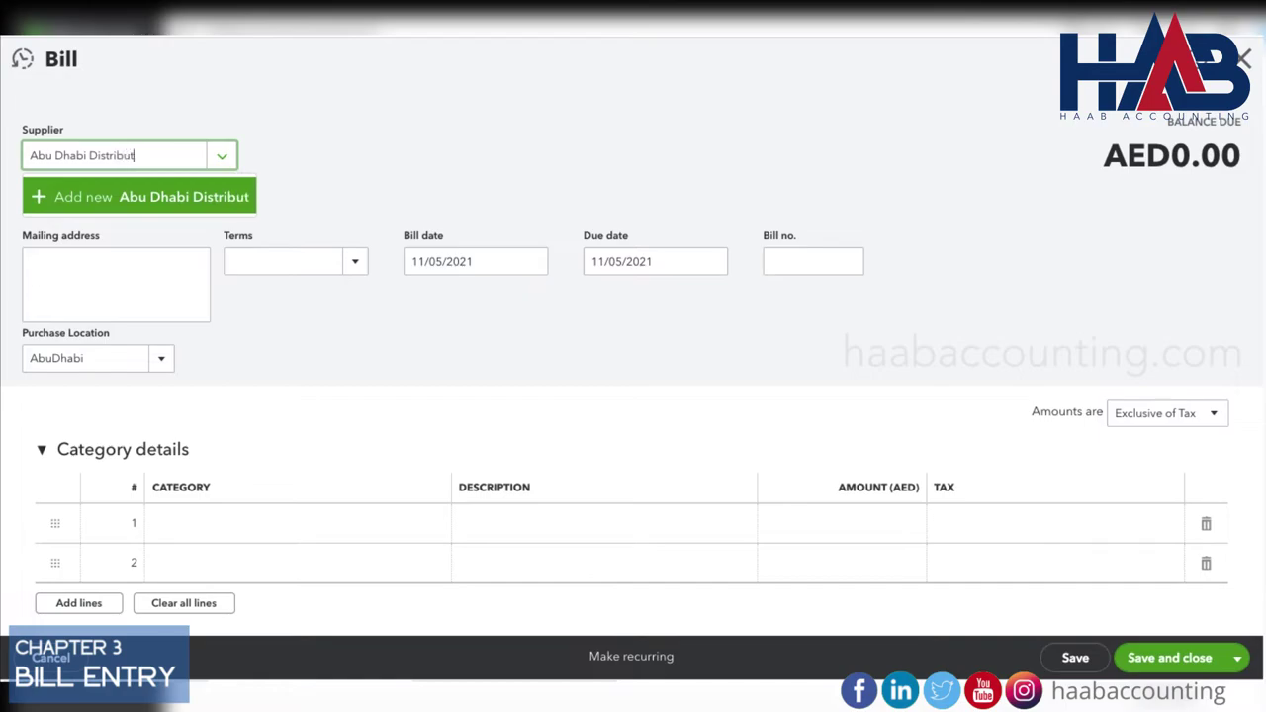
pyautogui.write('ion Co')
pyautogui.click(199, 203)
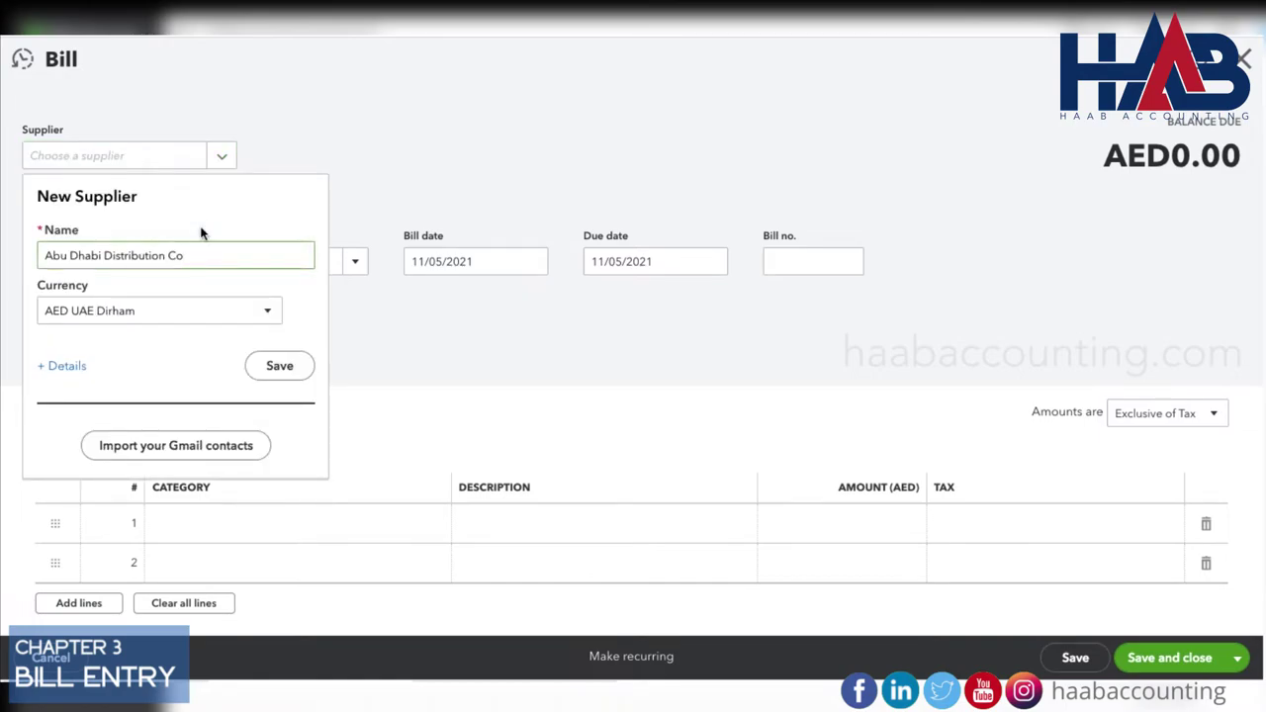
pyautogui.click(273, 368)
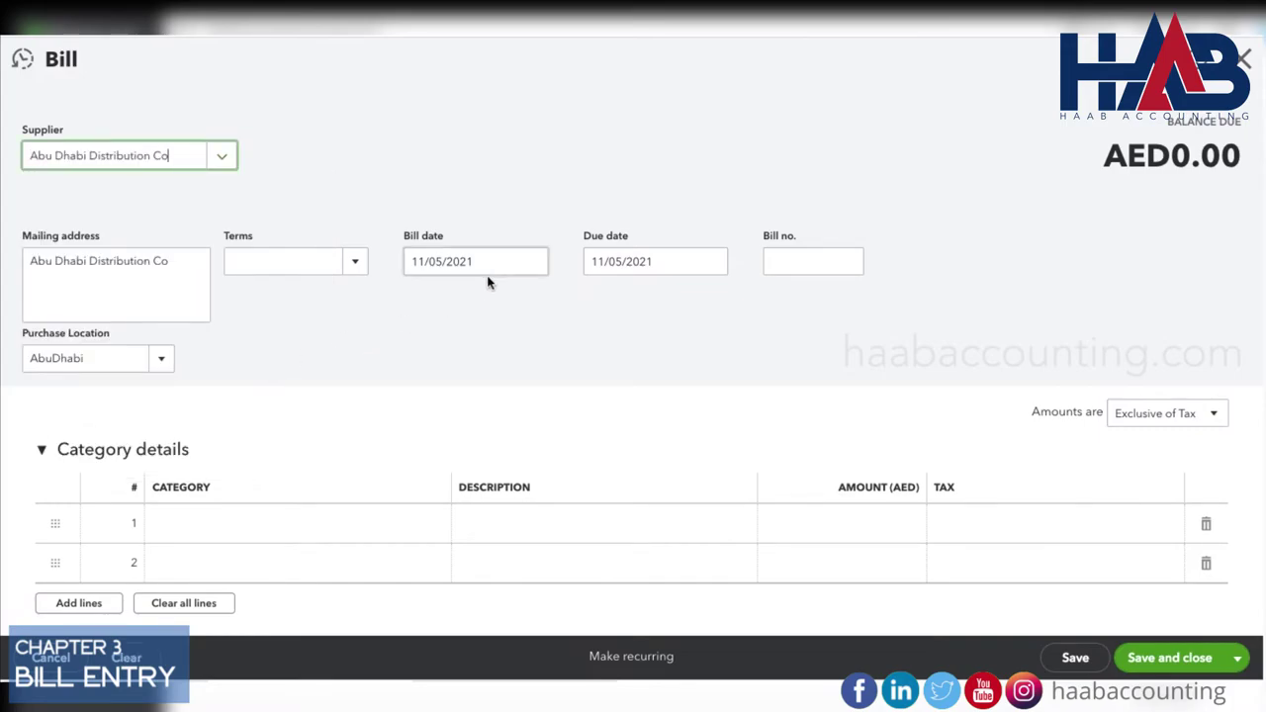
# Date the bill 11/01/2021 and enter bill number 23456.
pyautogui.click(540, 269)
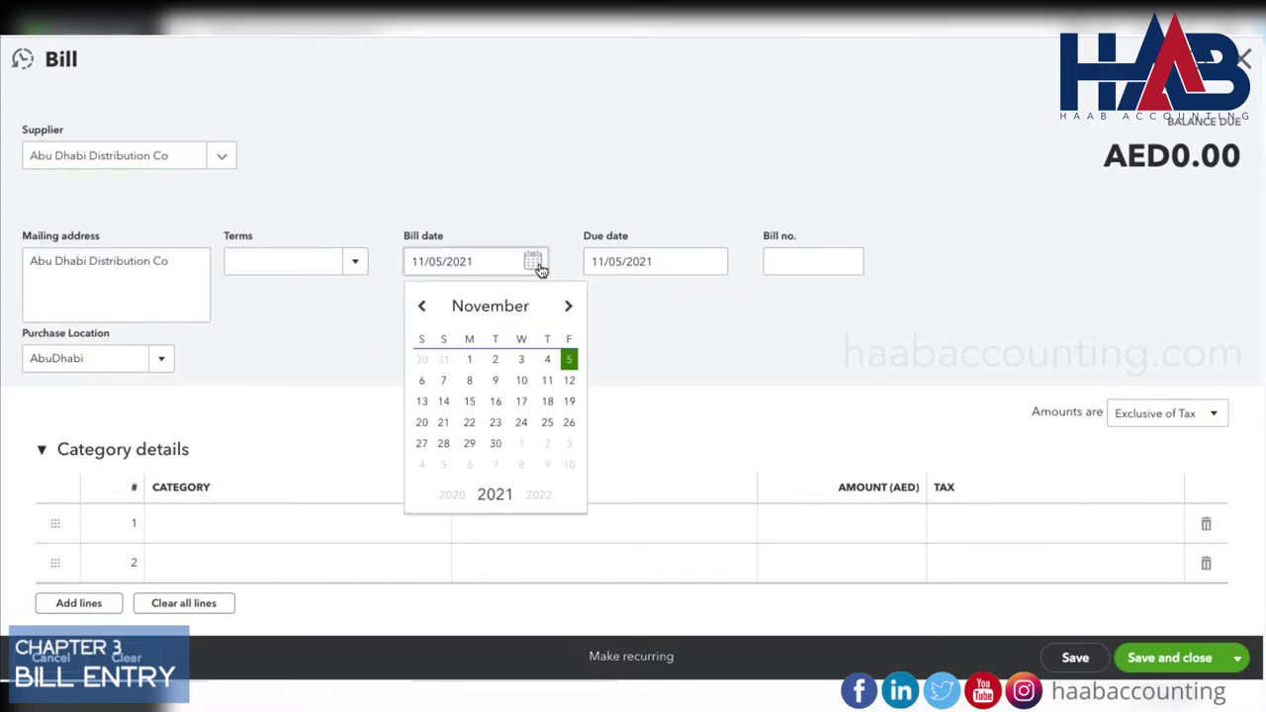
pyautogui.click(473, 362)
pyautogui.click(781, 260)
pyautogui.write('23456')
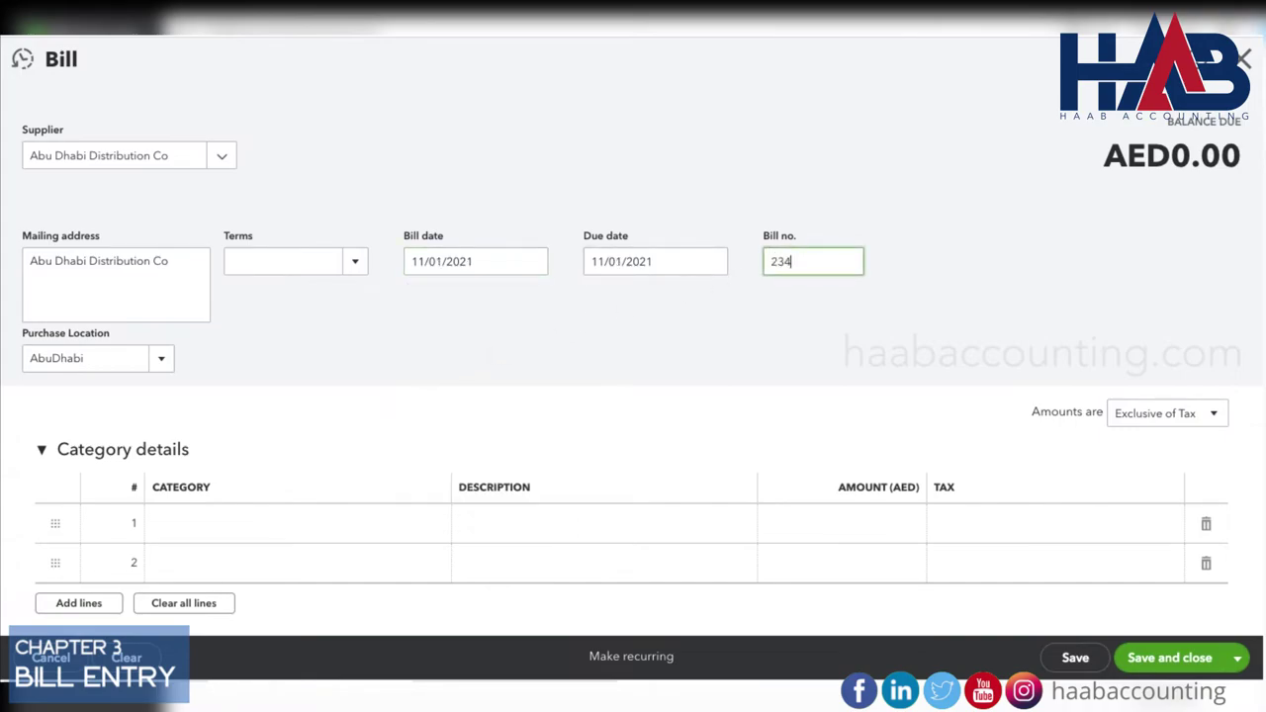
pyautogui.click(397, 524)
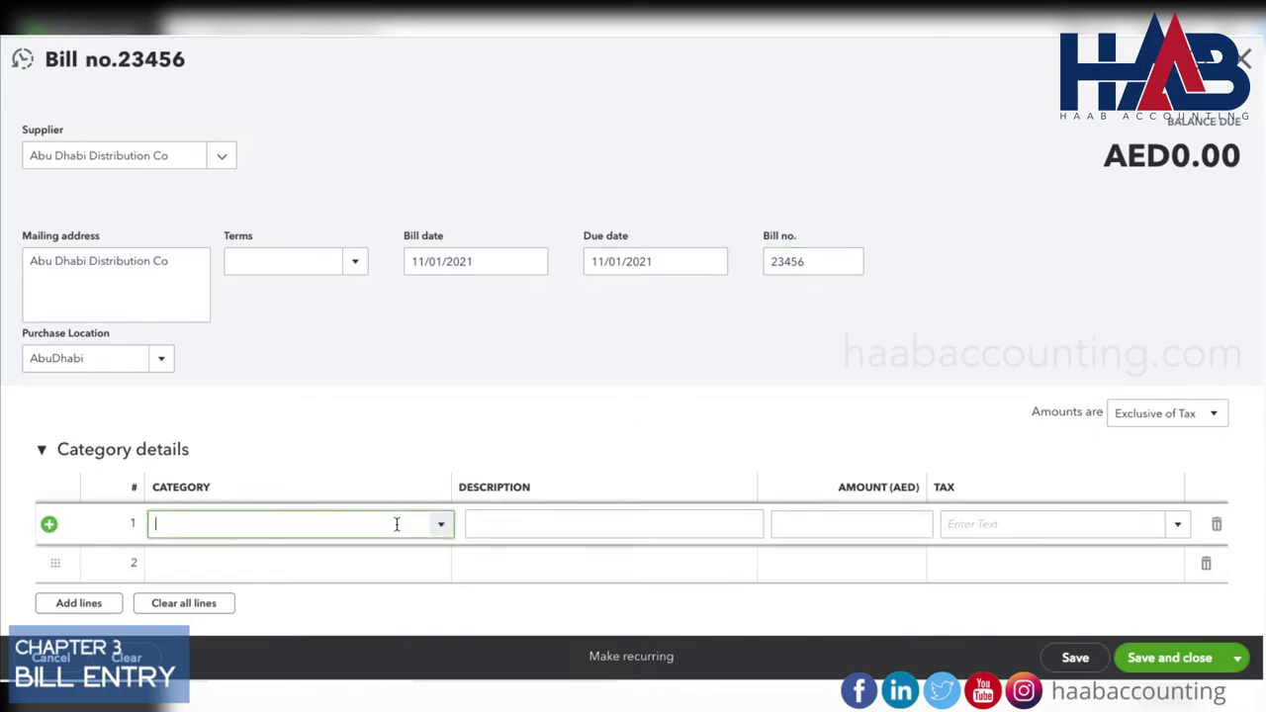
# Add a Utilities 'Water and Electricity' line of 2,450 at SR 5% VAT and save bill 23456.
pyautogui.write('ut')
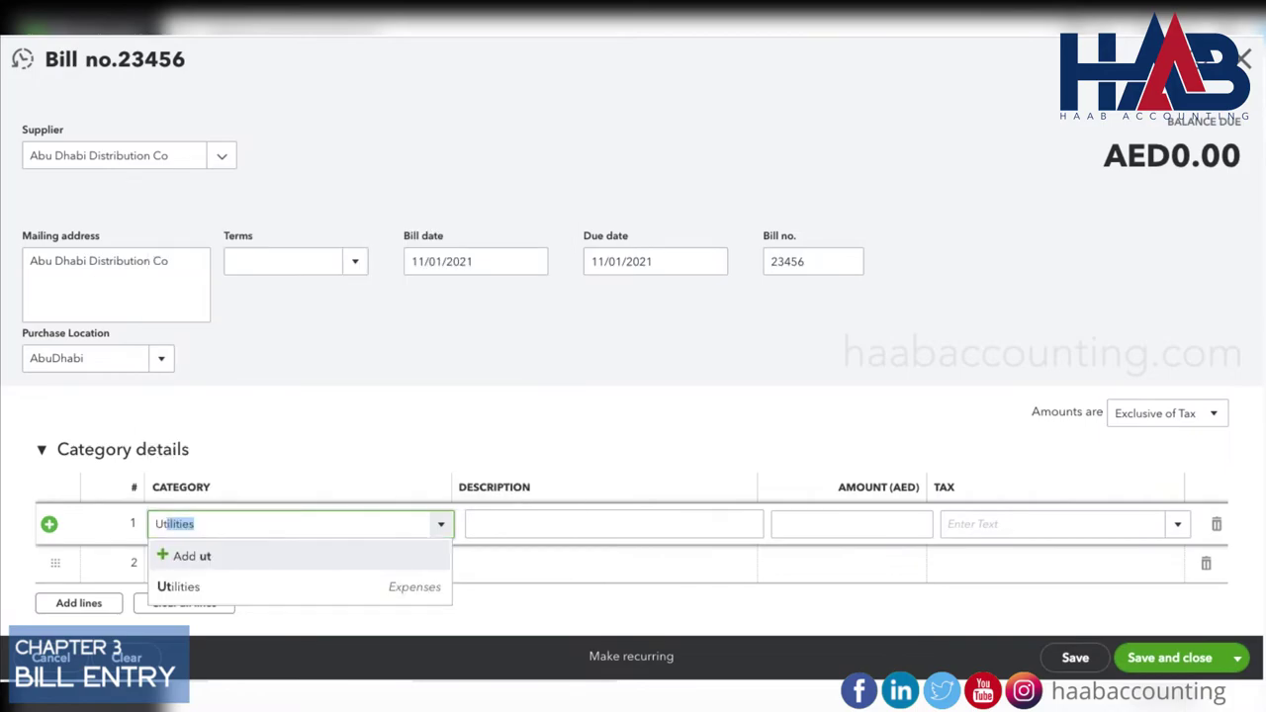
pyautogui.press('Tab')
pyautogui.write('Wa')
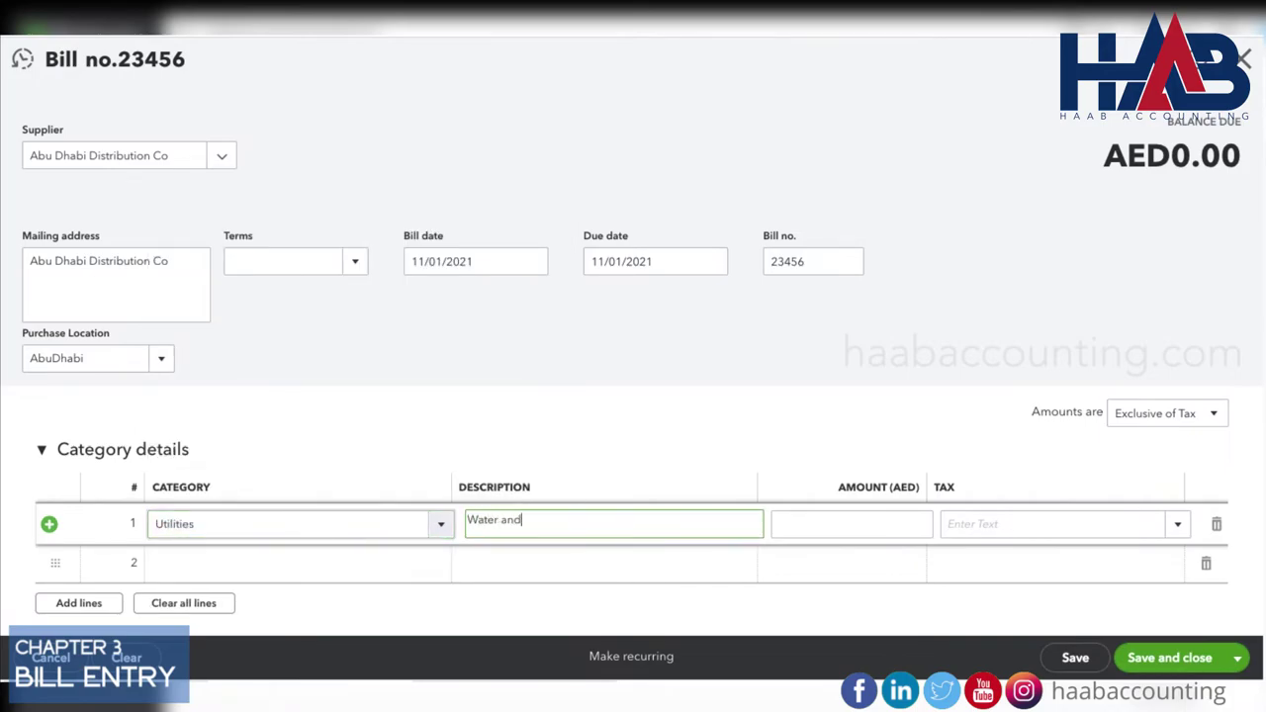
pyautogui.write('ter and Electricity')
pyautogui.press('Tab')
pyautogui.write('2450')
pyautogui.scroll(-1, 1178, 472)
pyautogui.click(1178, 469)
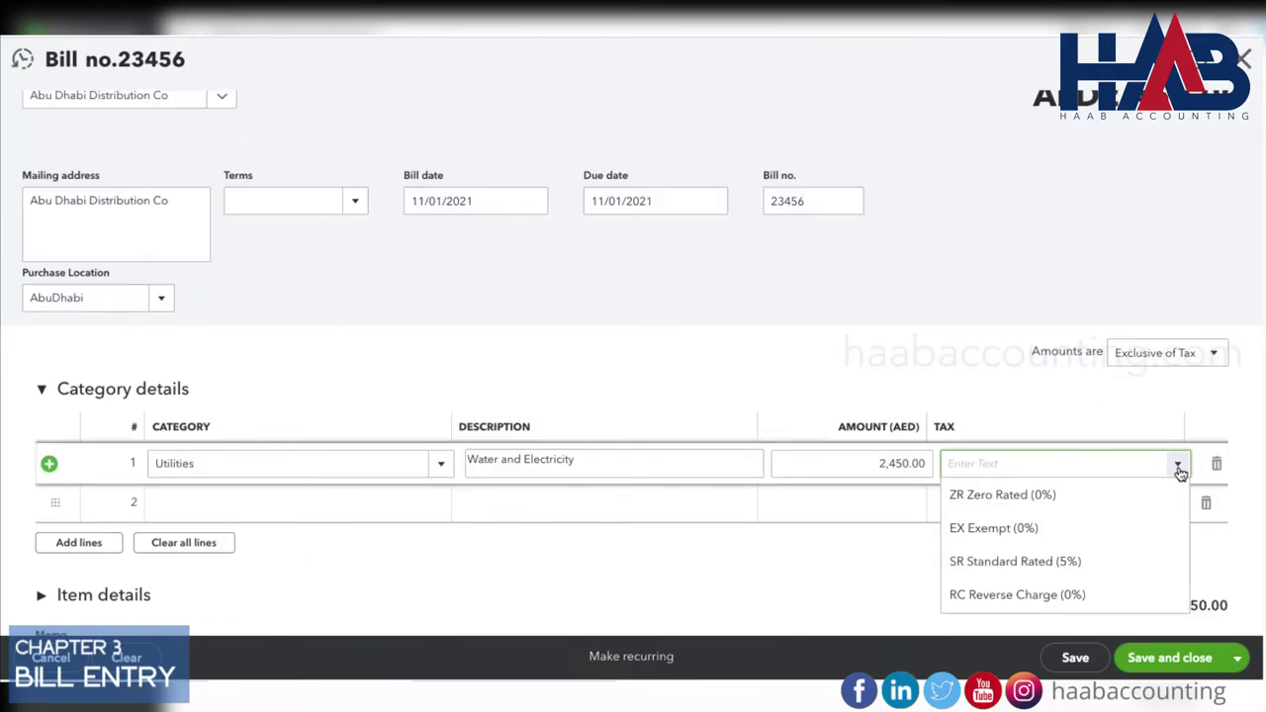
pyautogui.click(1088, 561)
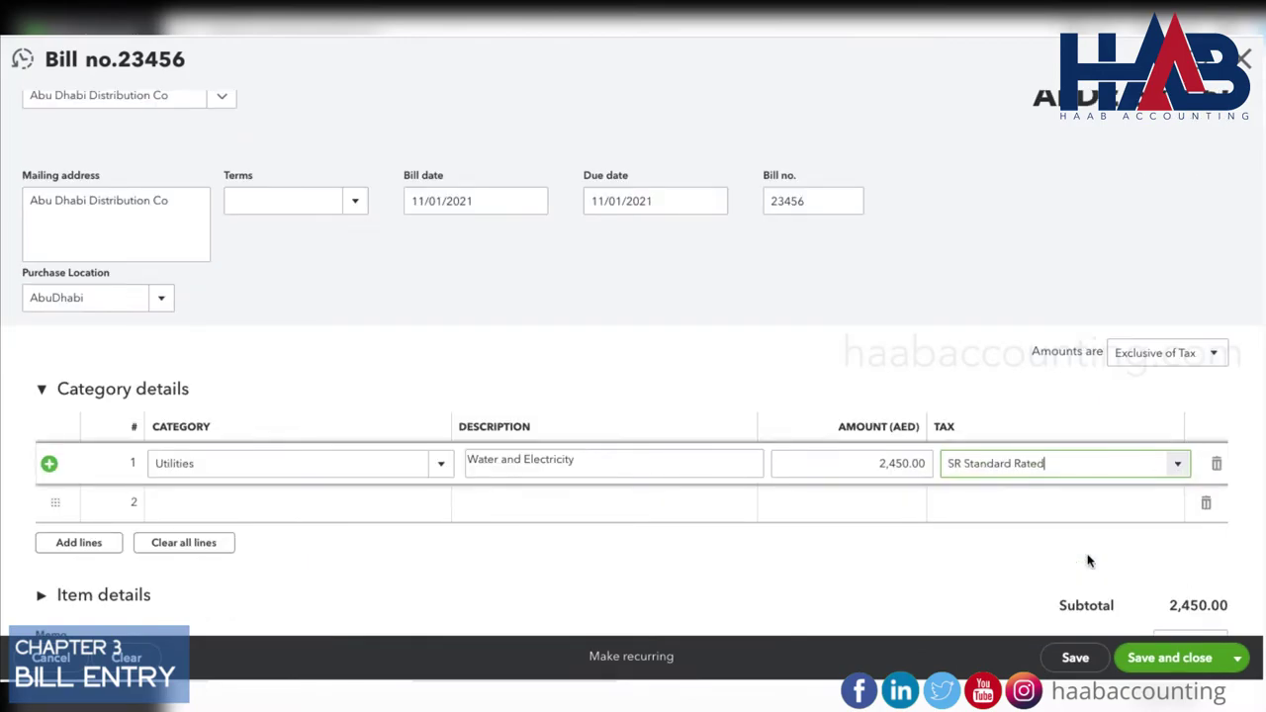
pyautogui.press('Tab')
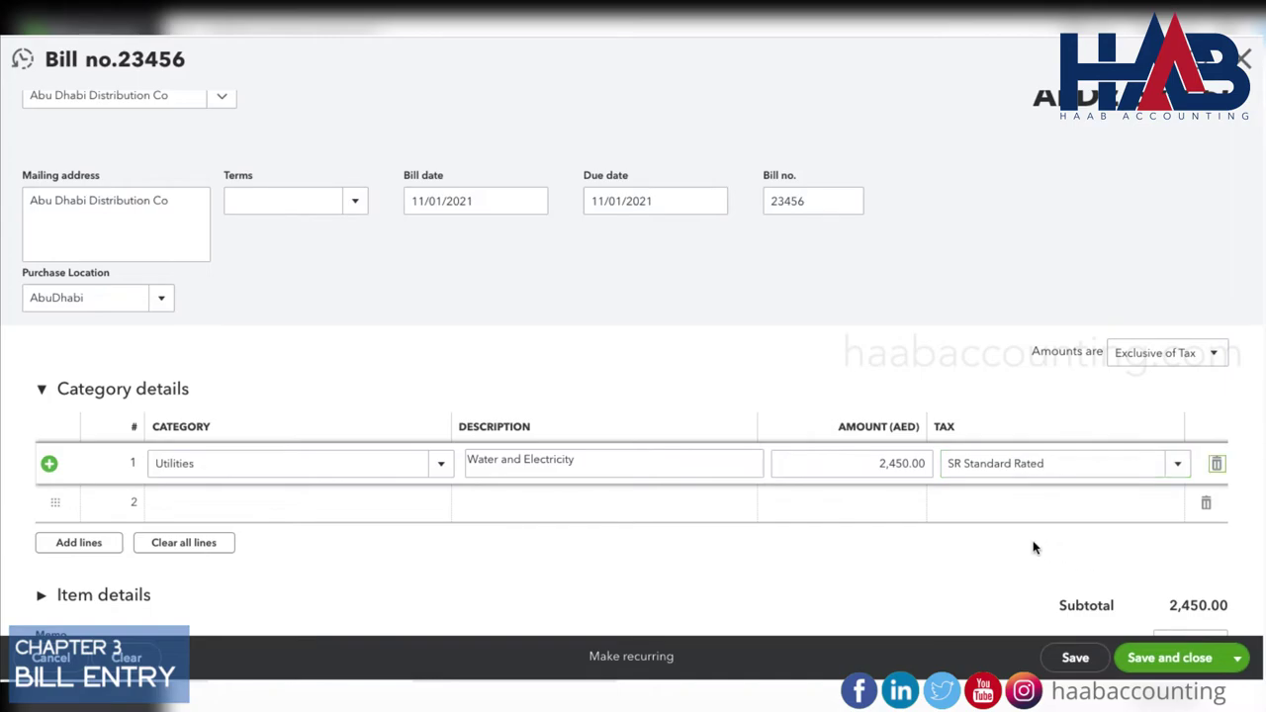
pyautogui.scroll(-1, 1033, 547)
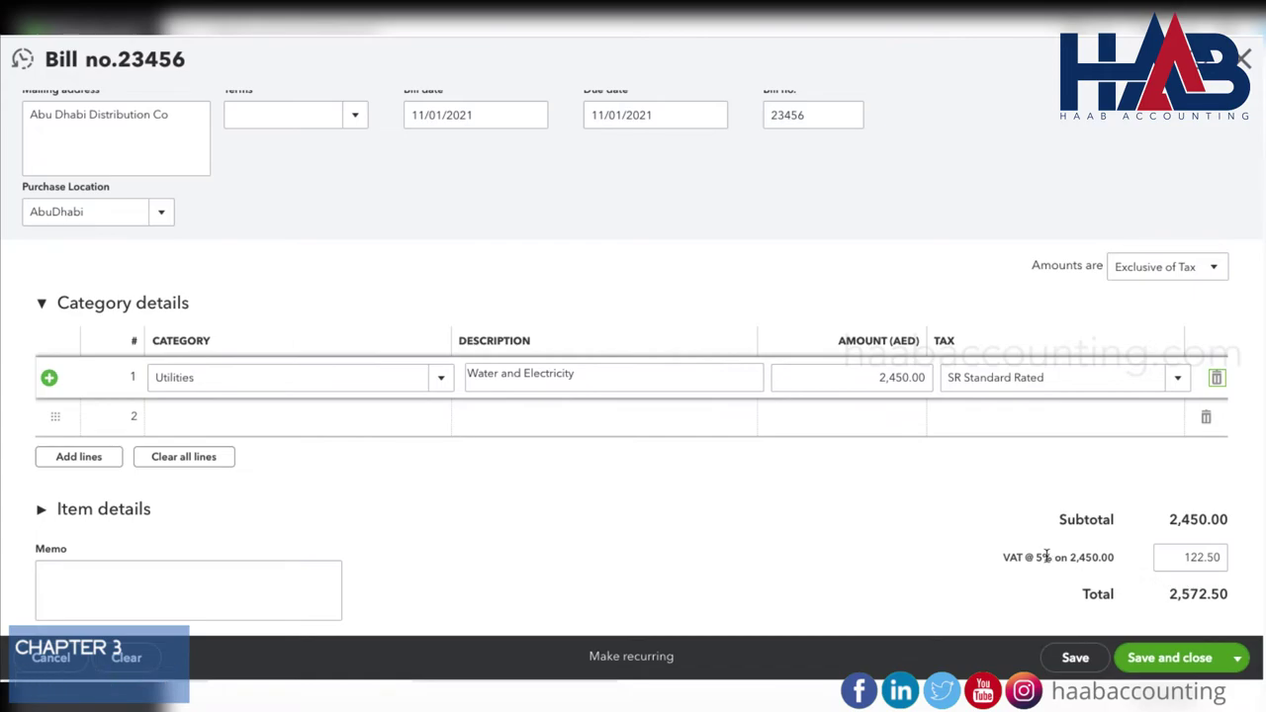
pyautogui.scroll(-1, 1045, 554)
pyautogui.click(1198, 661)
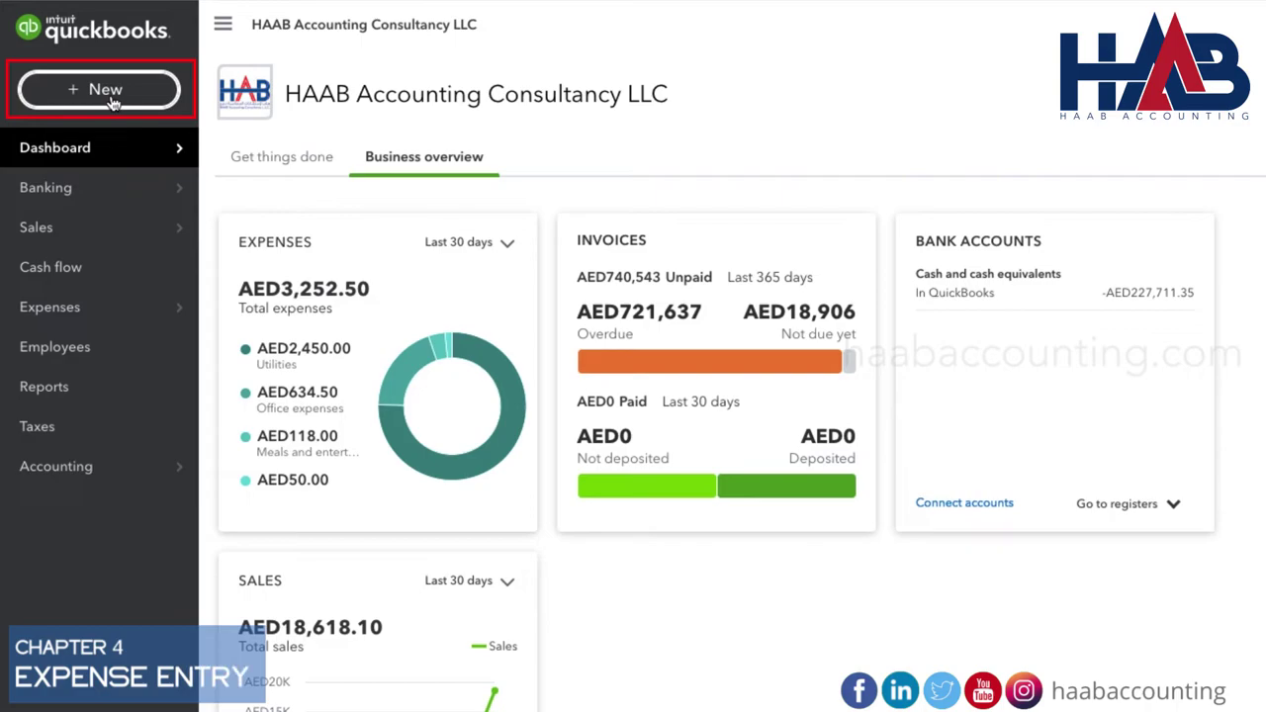
# Start a new expense and add Etisalat as a new supplier payee.
pyautogui.click(109, 94)
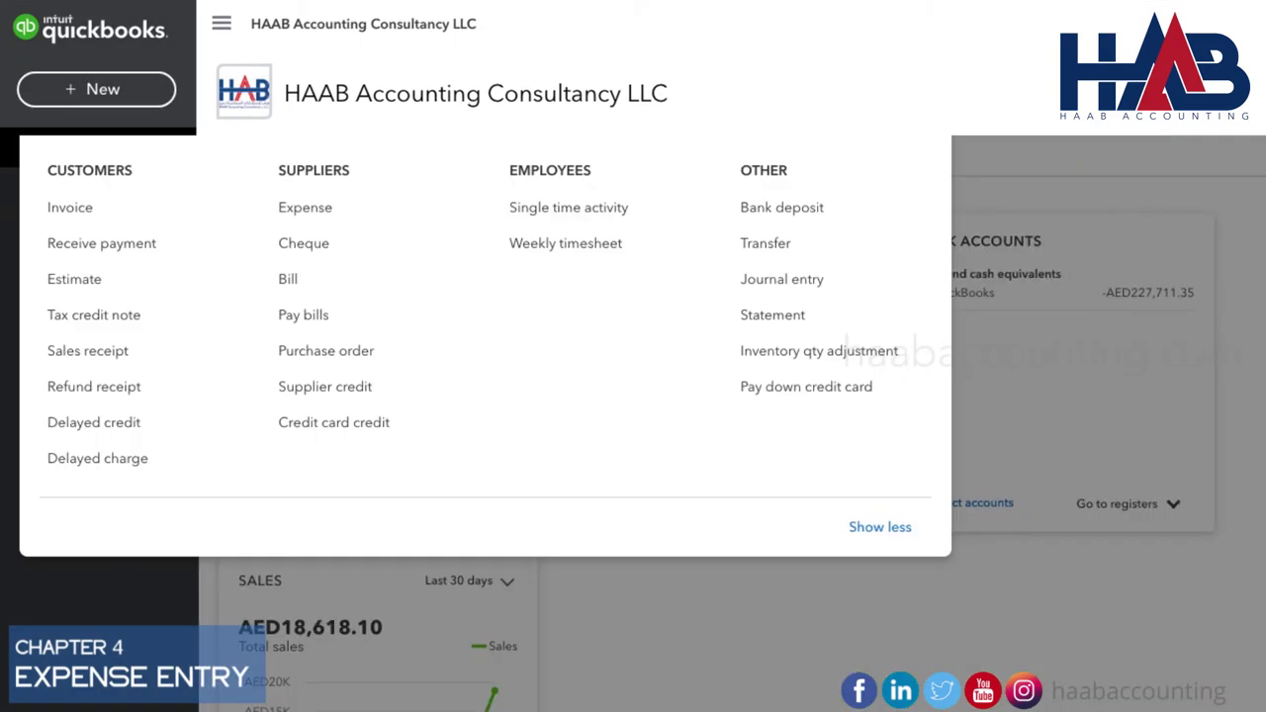
pyautogui.click(377, 213)
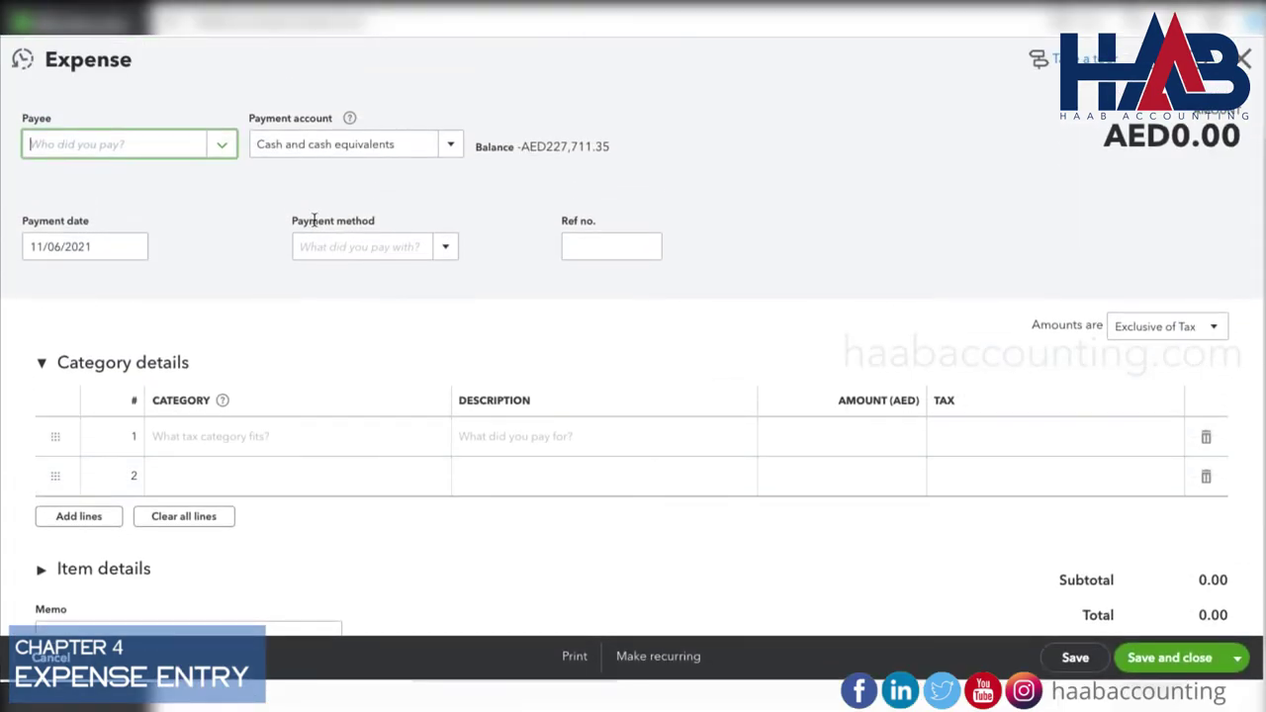
pyautogui.write('Etisalat')
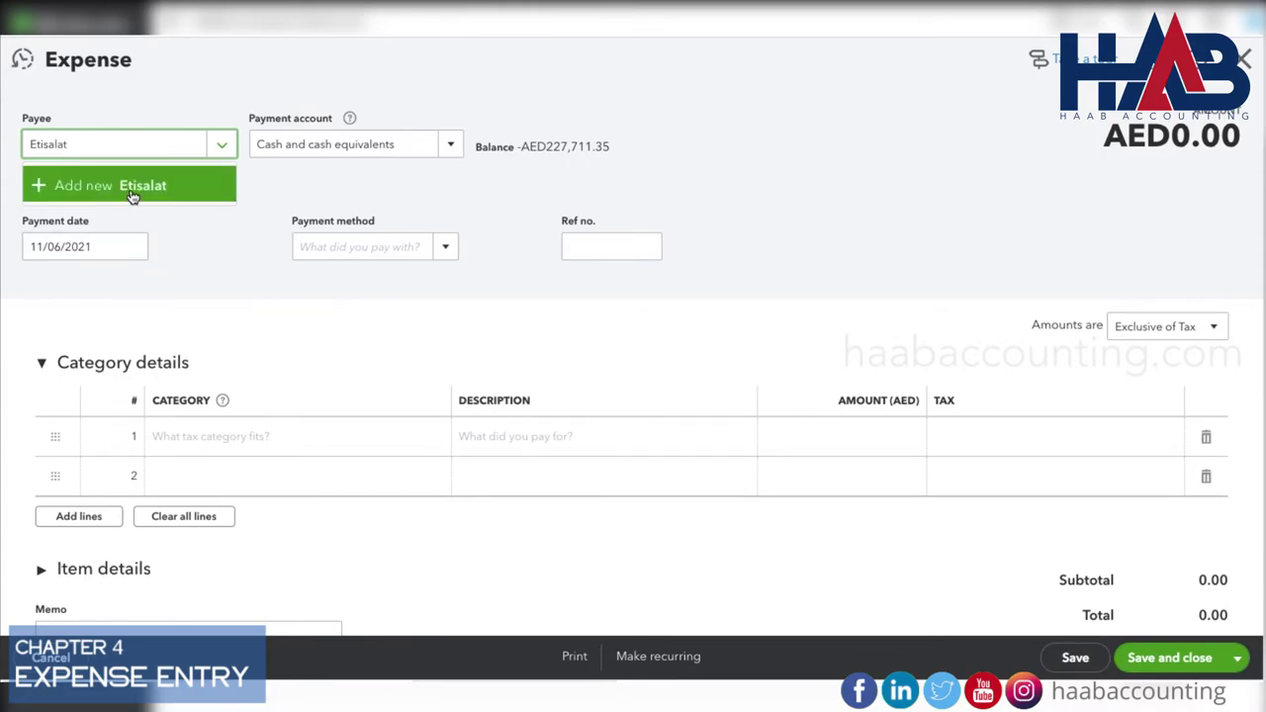
pyautogui.click(132, 189)
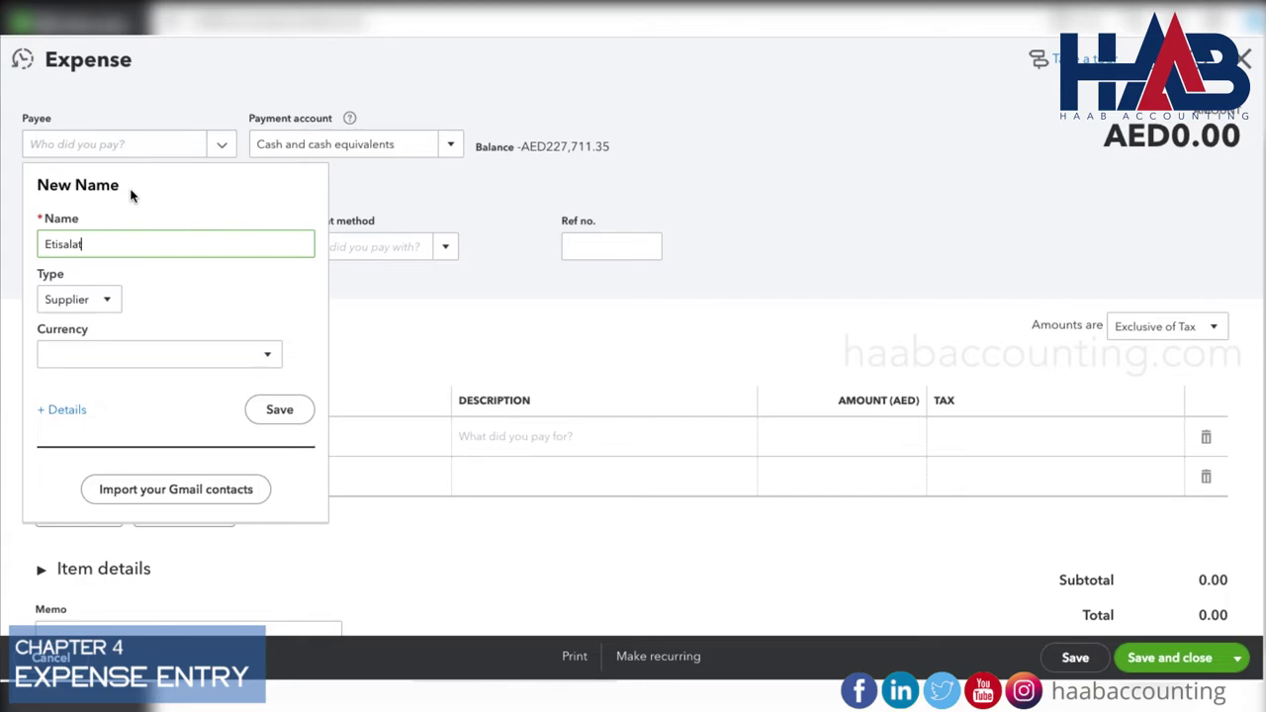
pyautogui.click(295, 415)
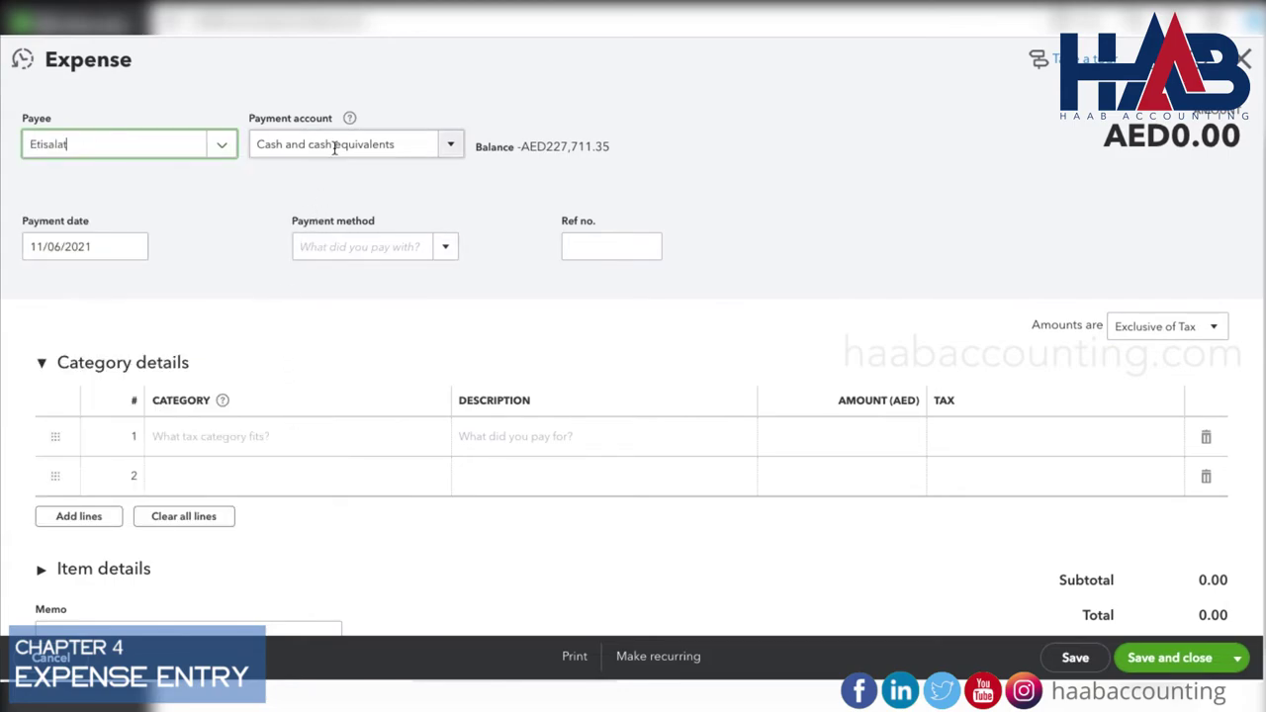
# Set payment date 11/03/2021, Cash payment method, and reference number 4567.
pyautogui.click(136, 253)
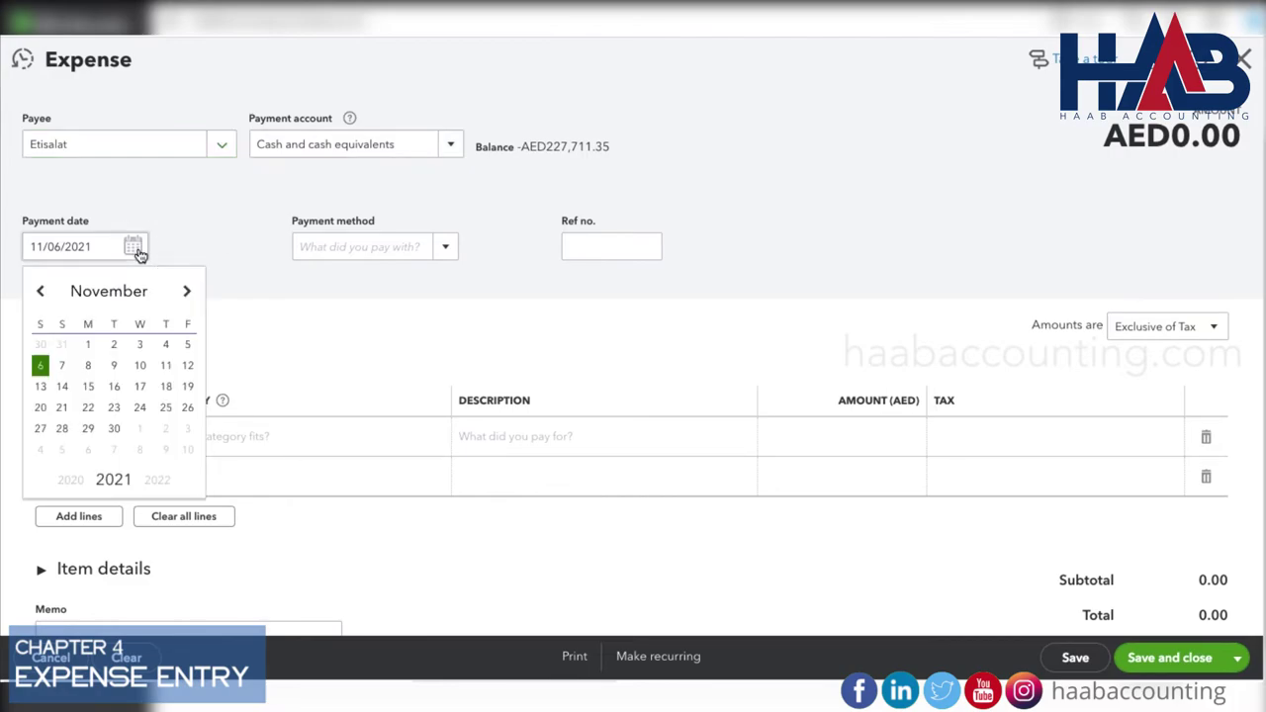
pyautogui.click(140, 345)
pyautogui.click(450, 251)
pyautogui.click(404, 309)
pyautogui.click(566, 248)
pyautogui.write('4567')
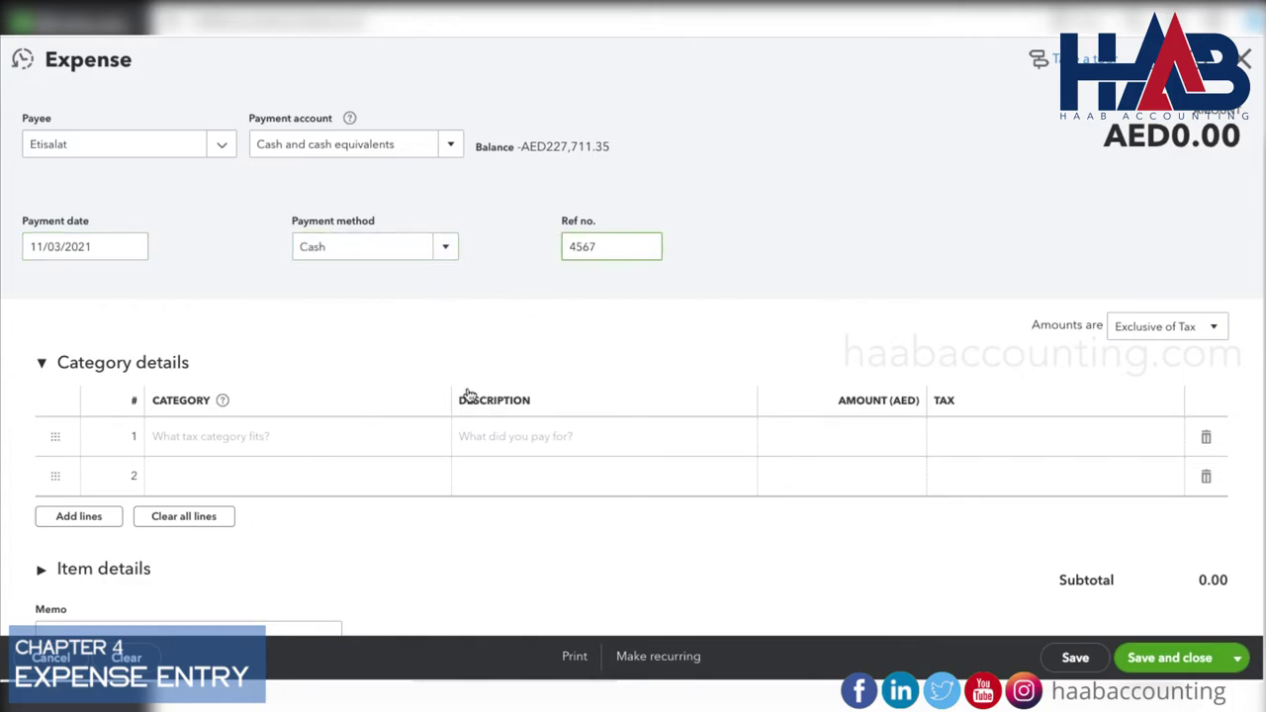
pyautogui.click(417, 436)
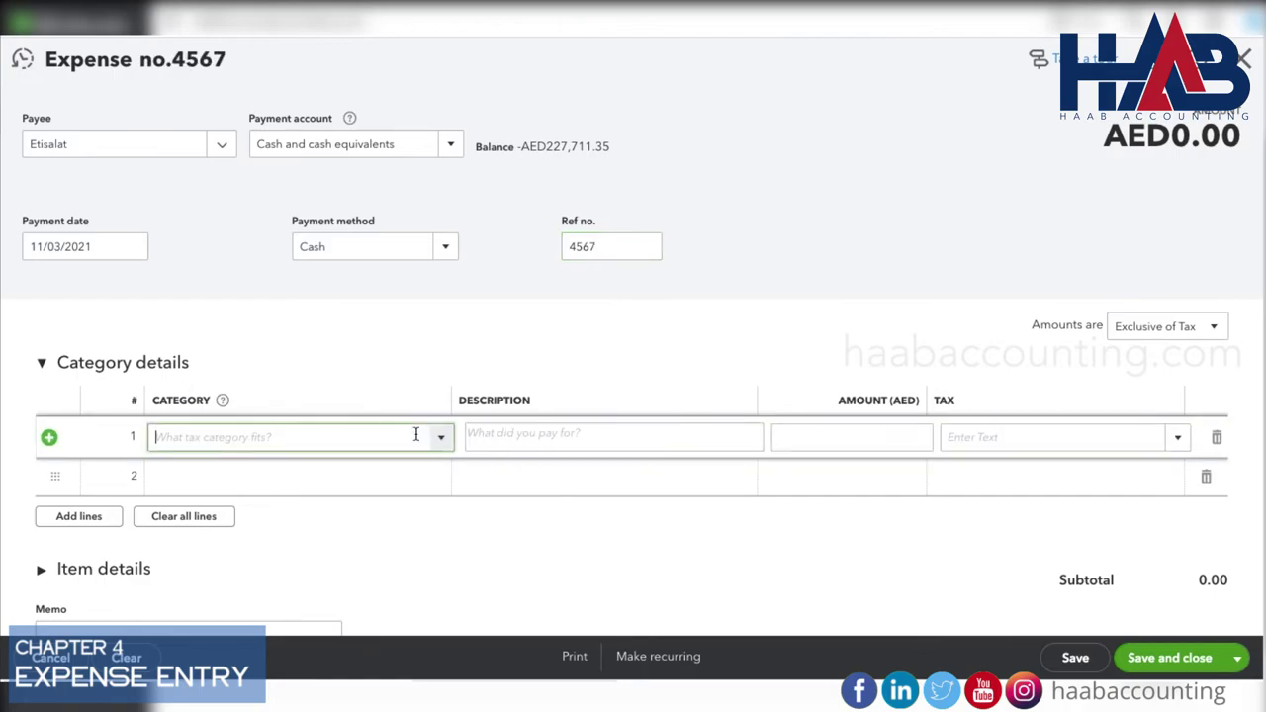
# Add a 500.00 Telephone Expenses line at SR 5% VAT and save expense 4567 (525.00).
pyautogui.write('telephone Expenses')
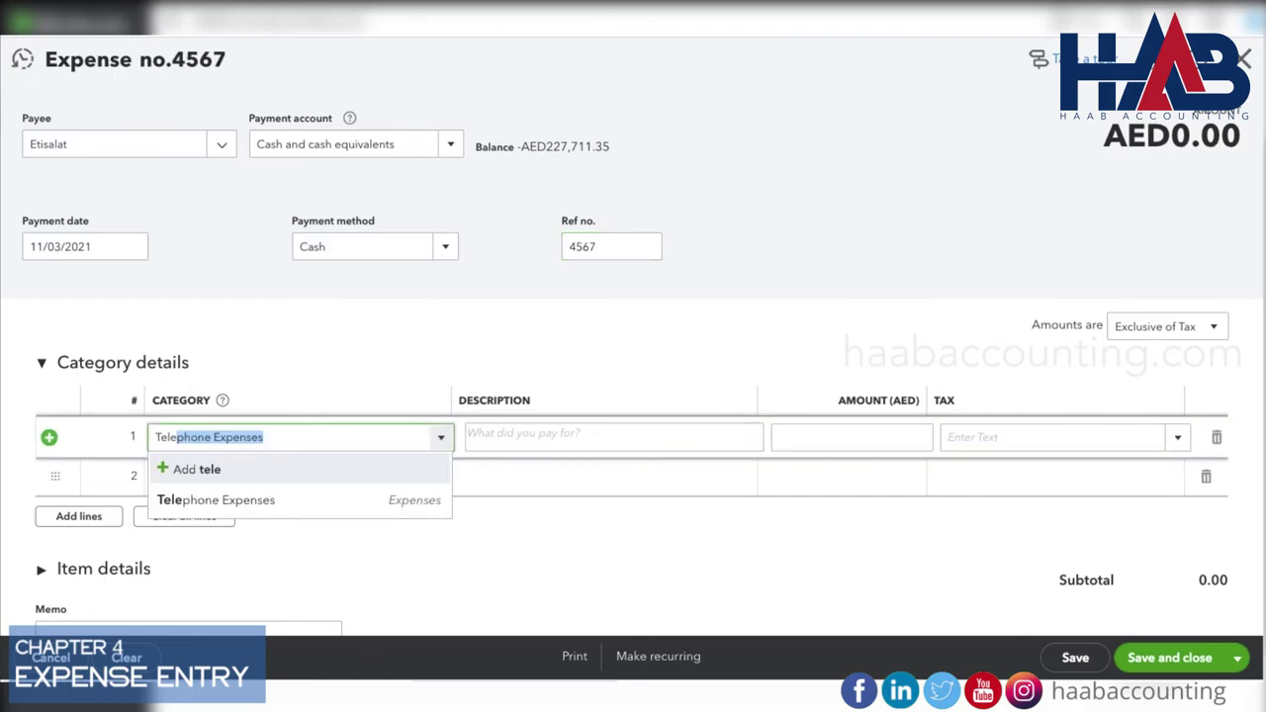
pyautogui.click(382, 500)
pyautogui.press('Tab')
pyautogui.press('Tab')
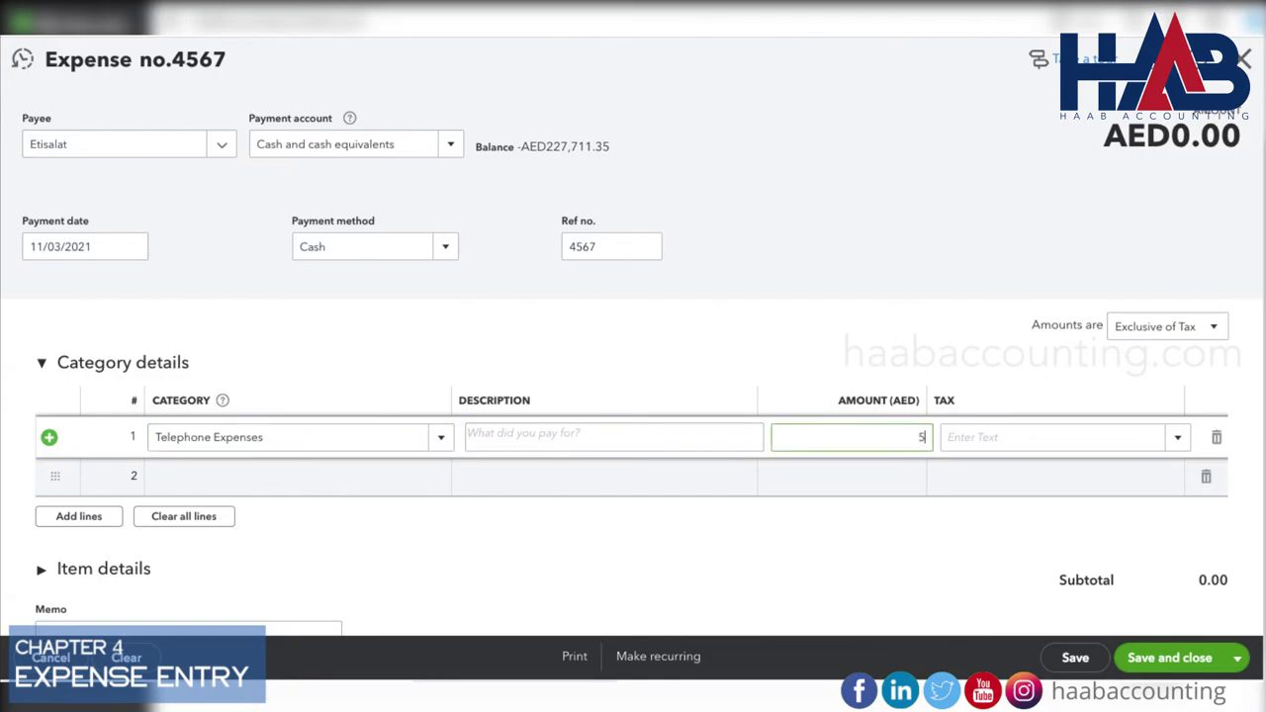
pyautogui.press('Tab')
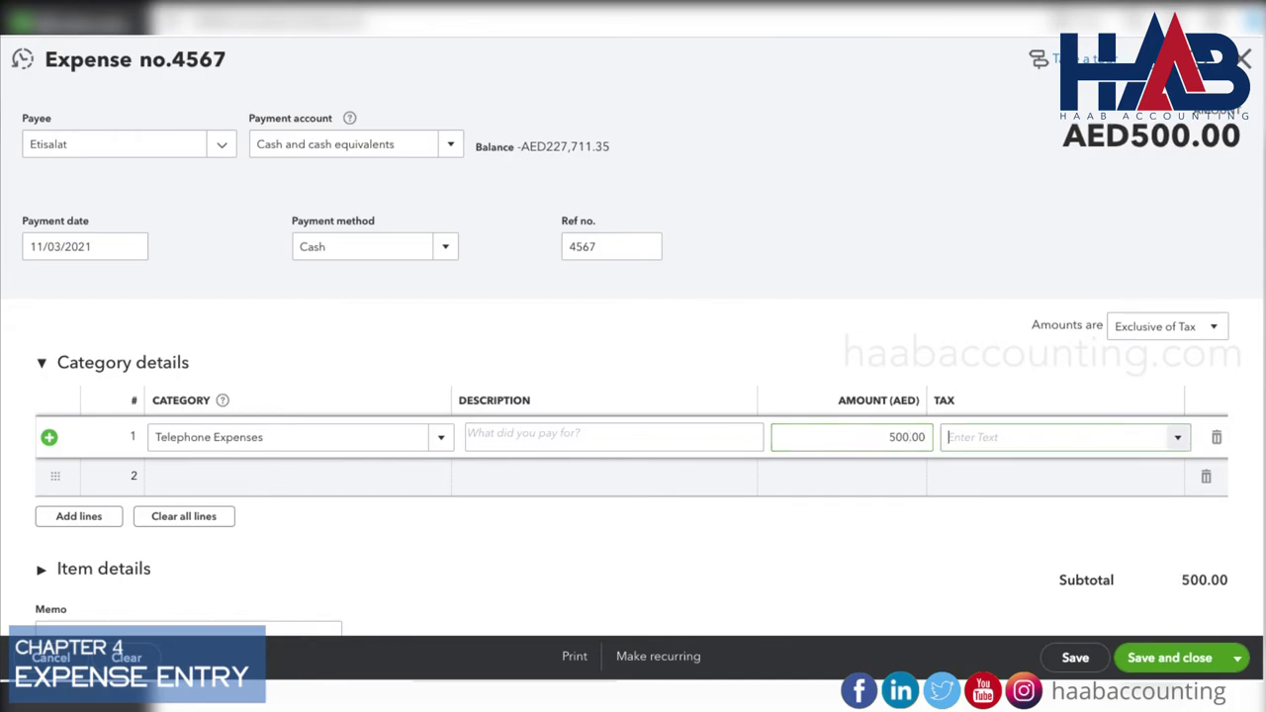
pyautogui.click(1178, 441)
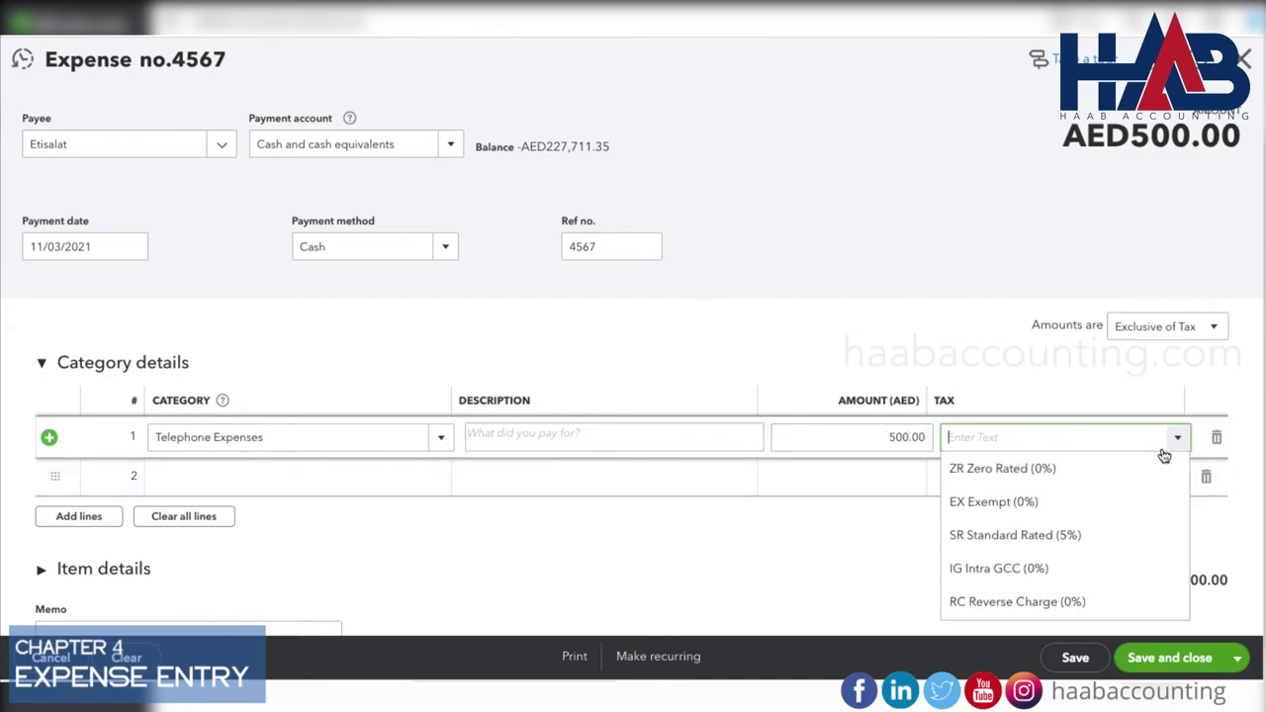
pyautogui.click(1132, 534)
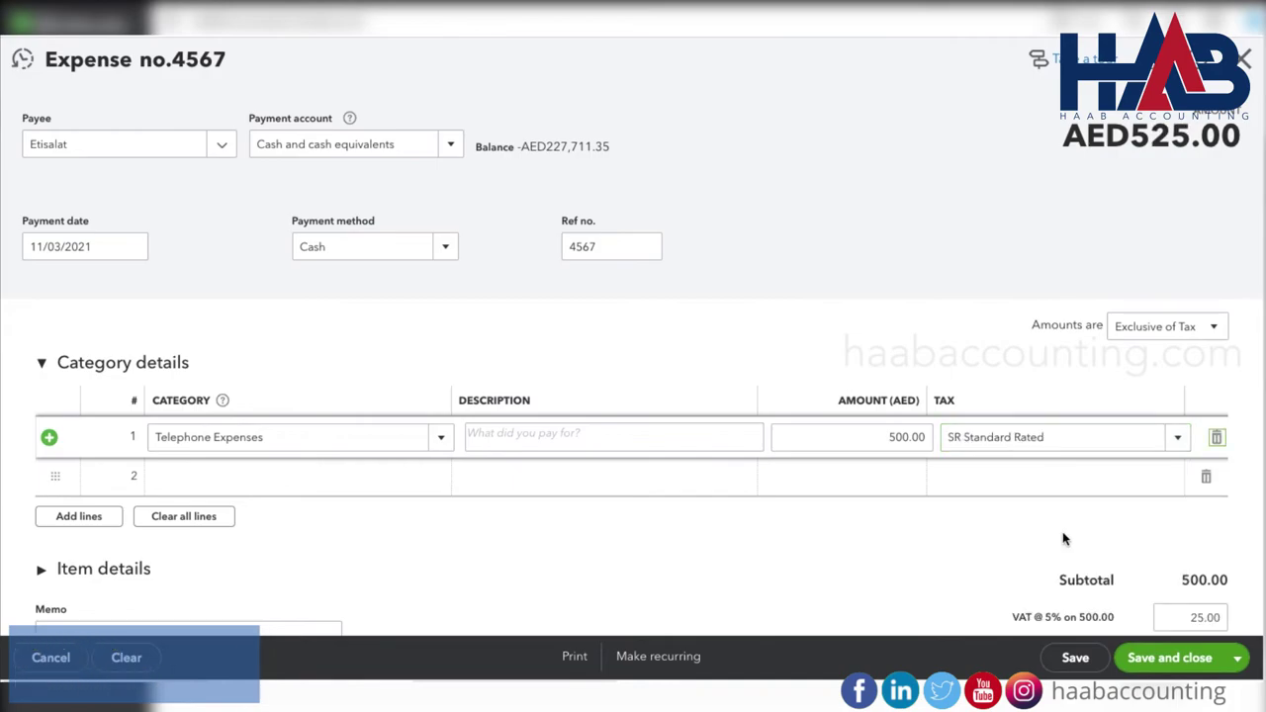
pyautogui.scroll(-2, 1062, 537)
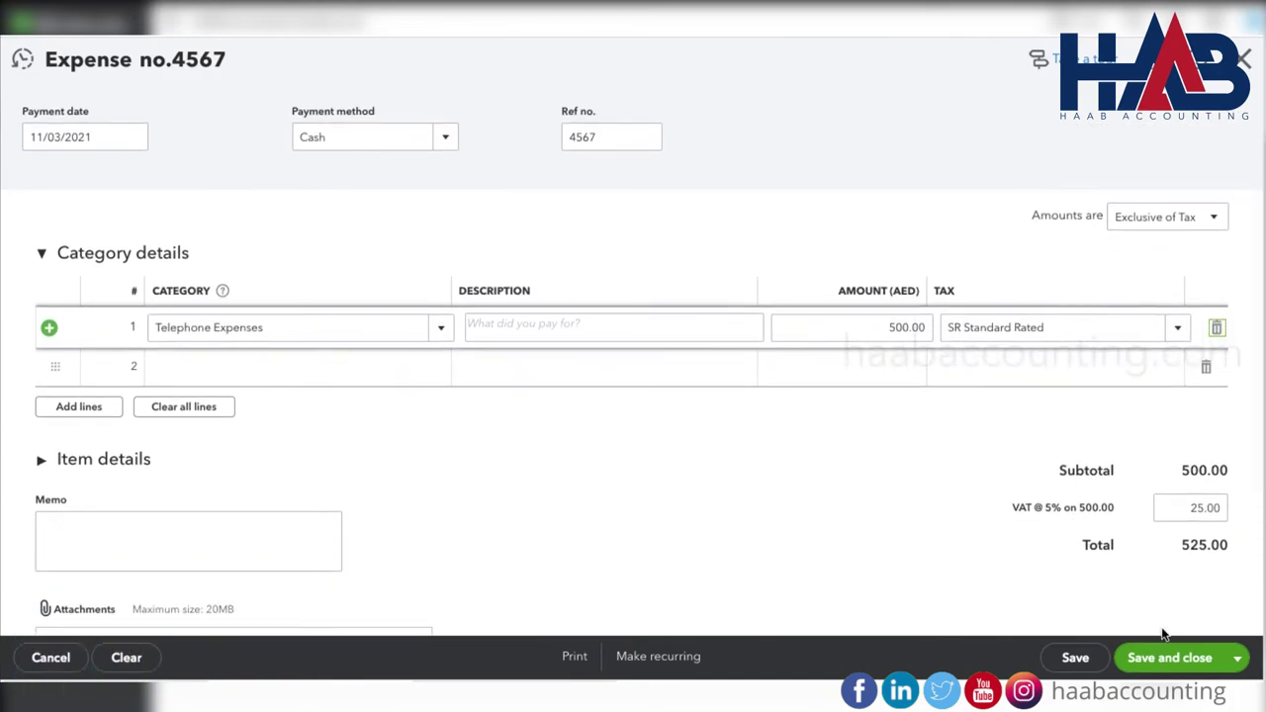
pyautogui.click(1171, 657)
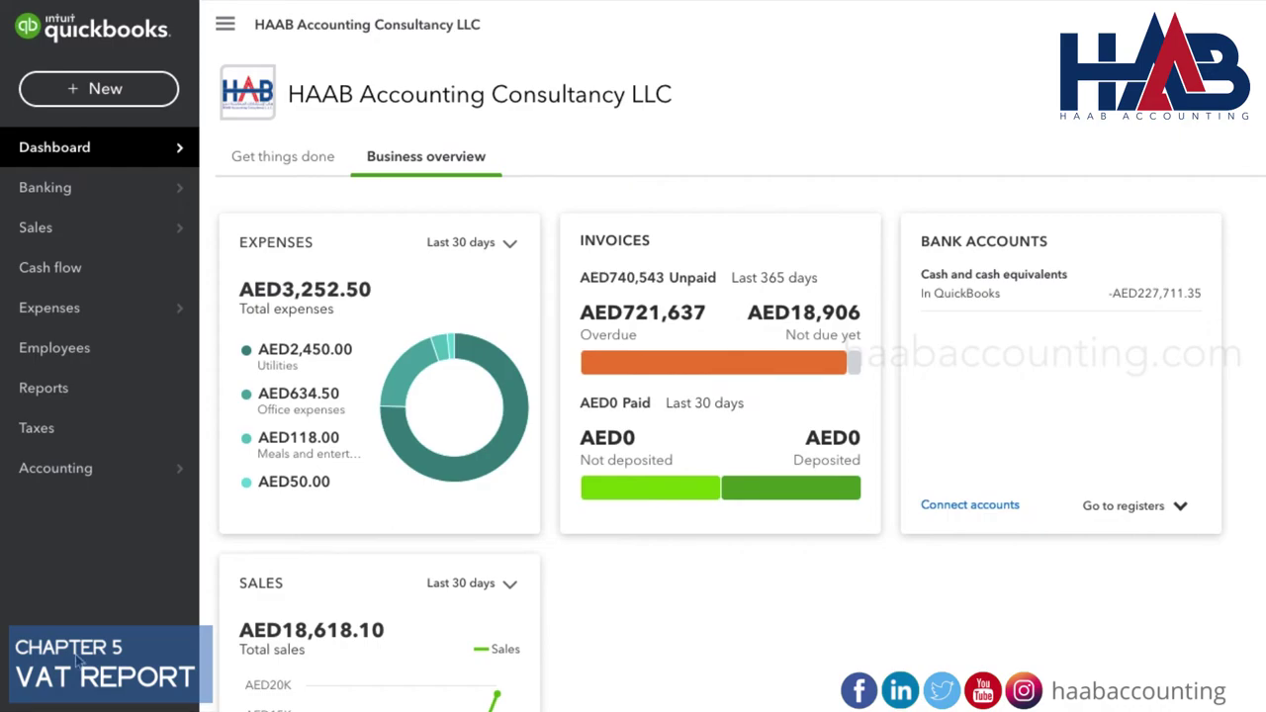
# Open the Taxes page showing AED165.60 VAT due for 10/01/2021–12/31/2021.
pyautogui.click(45, 435)
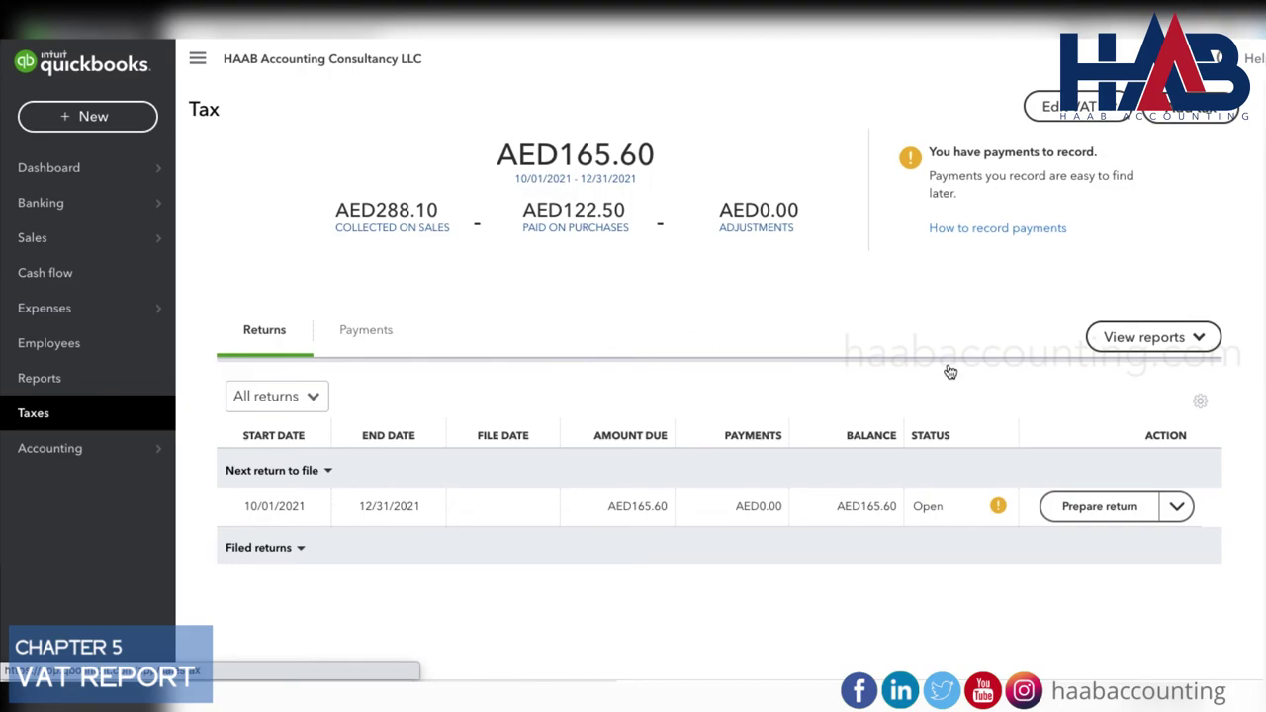
# Prepare the Q4 2021 VAT return and review the boxes: 1a AED288.10, 9 AED122.50, AED165.60 payable.
pyautogui.click(1099, 507)
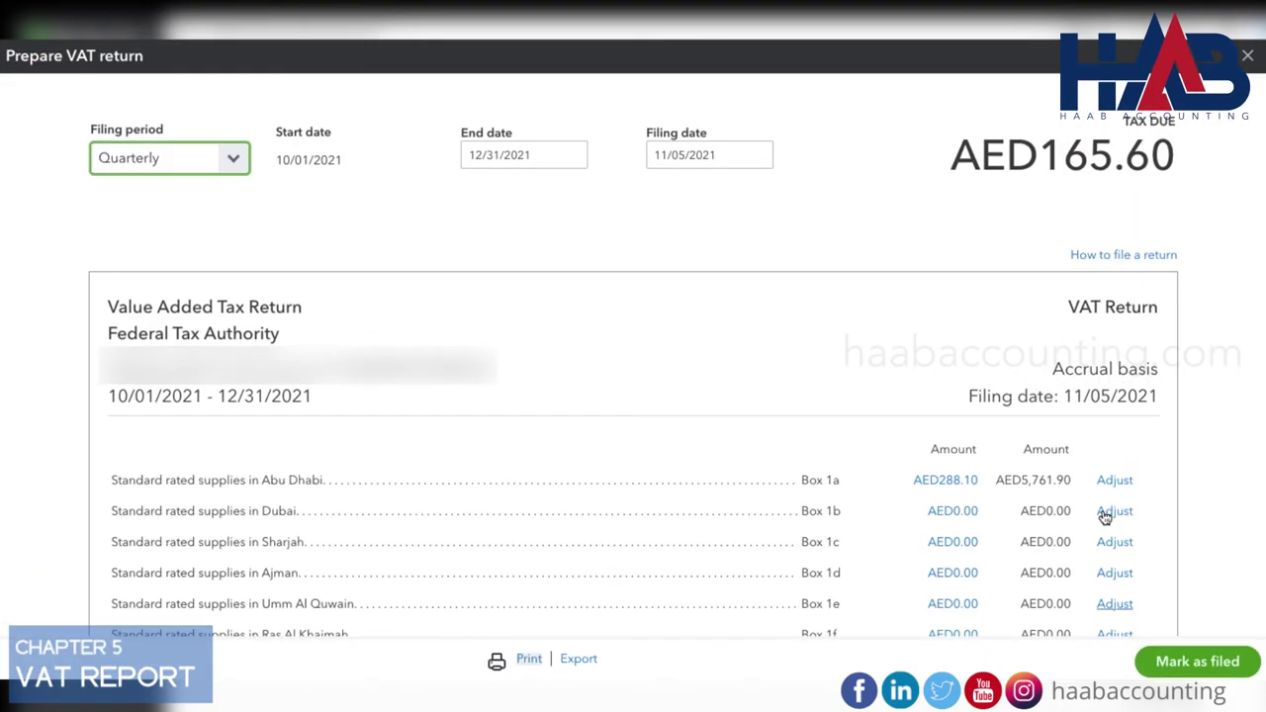
pyautogui.scroll(-1, 474, 336)
pyautogui.scroll(-2, 474, 335)
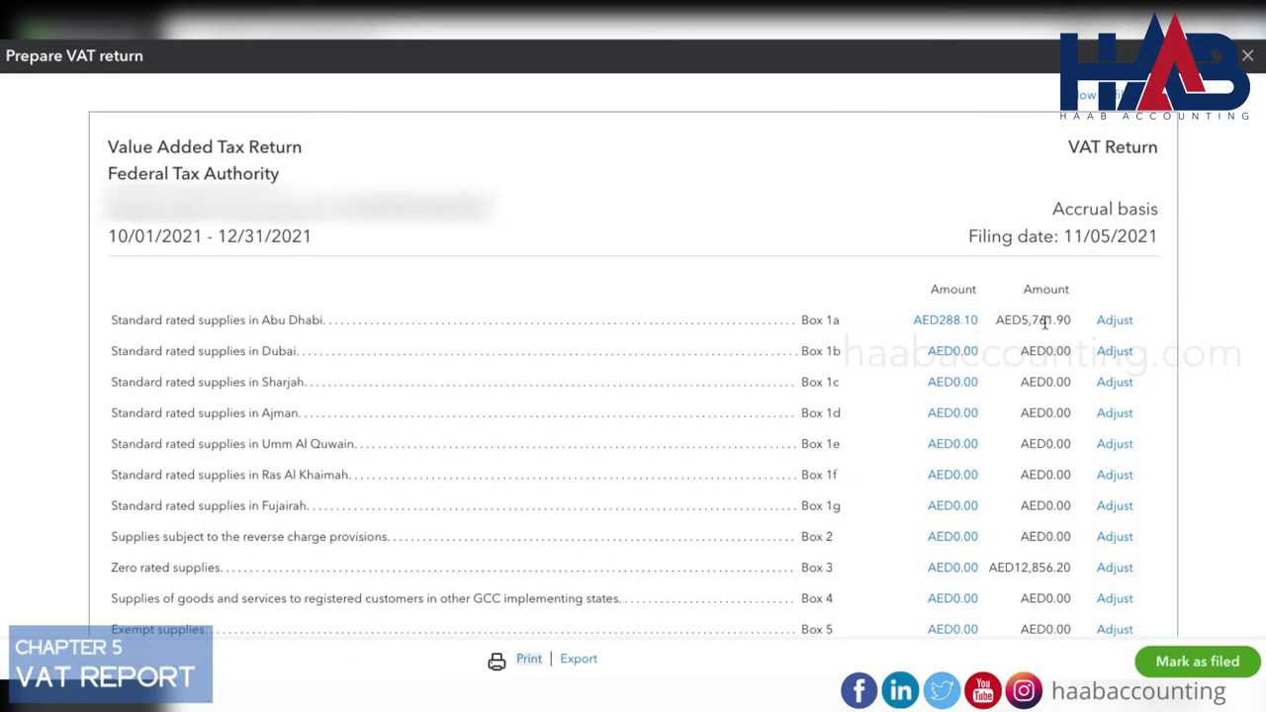
pyautogui.scroll(-2, 1043, 339)
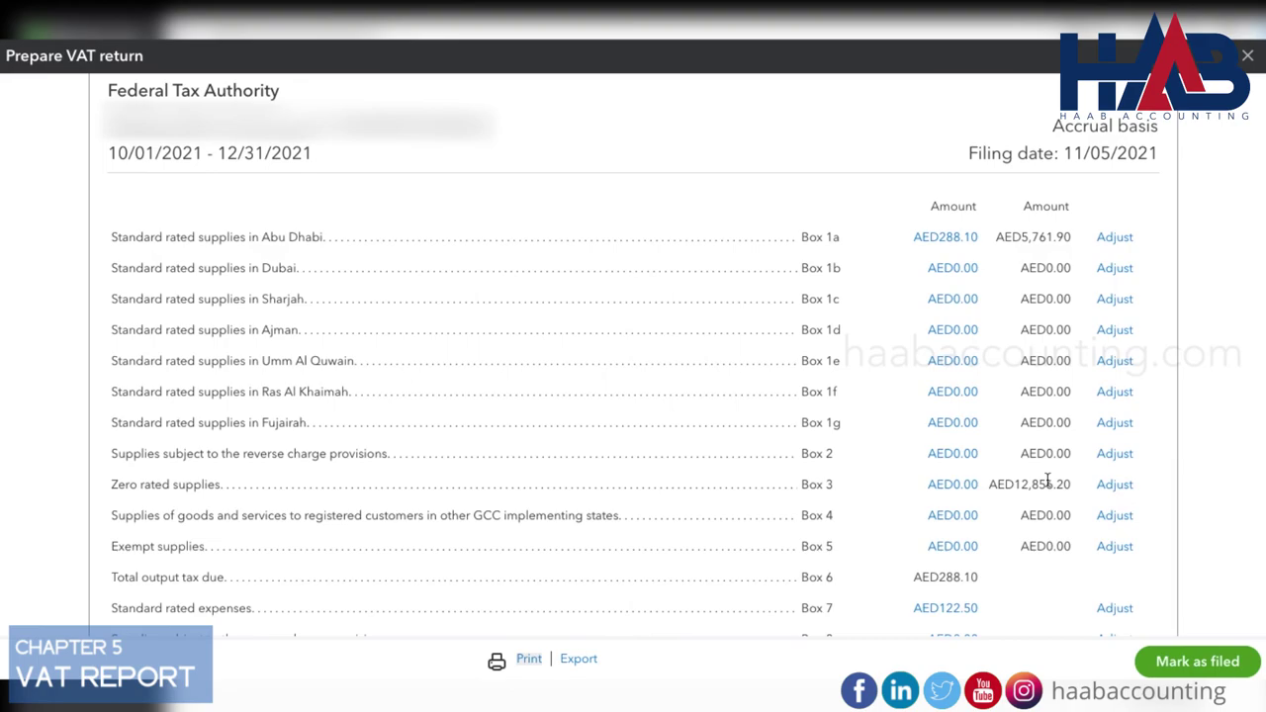
pyautogui.scroll(-2, 1048, 483)
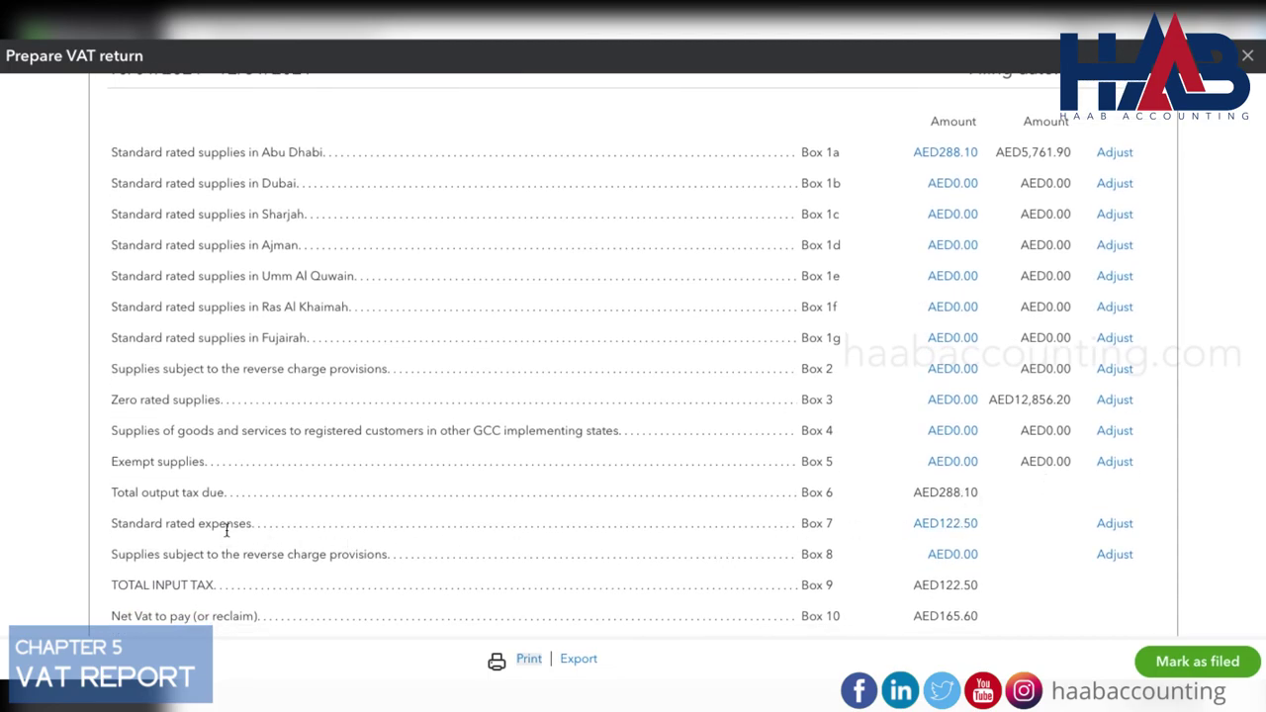
pyautogui.scroll(-2, 927, 564)
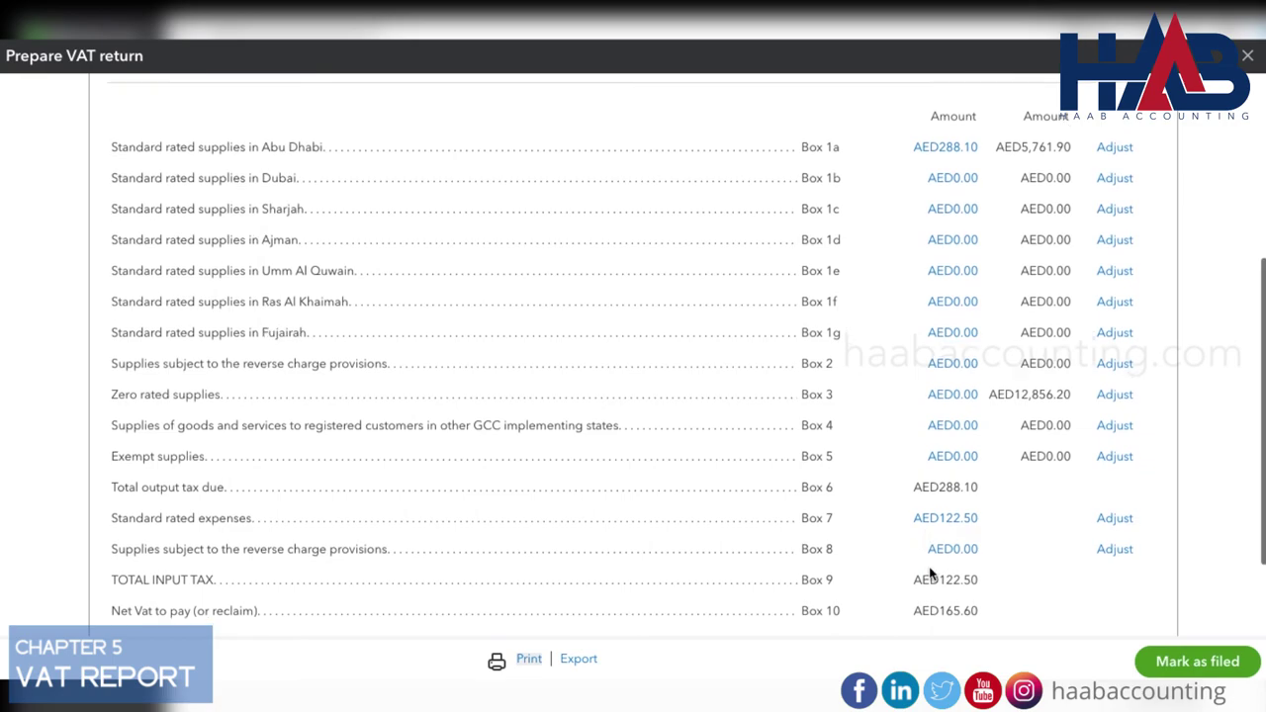
pyautogui.scroll(-2, 1102, 544)
pyautogui.scroll(10, 1102, 529)
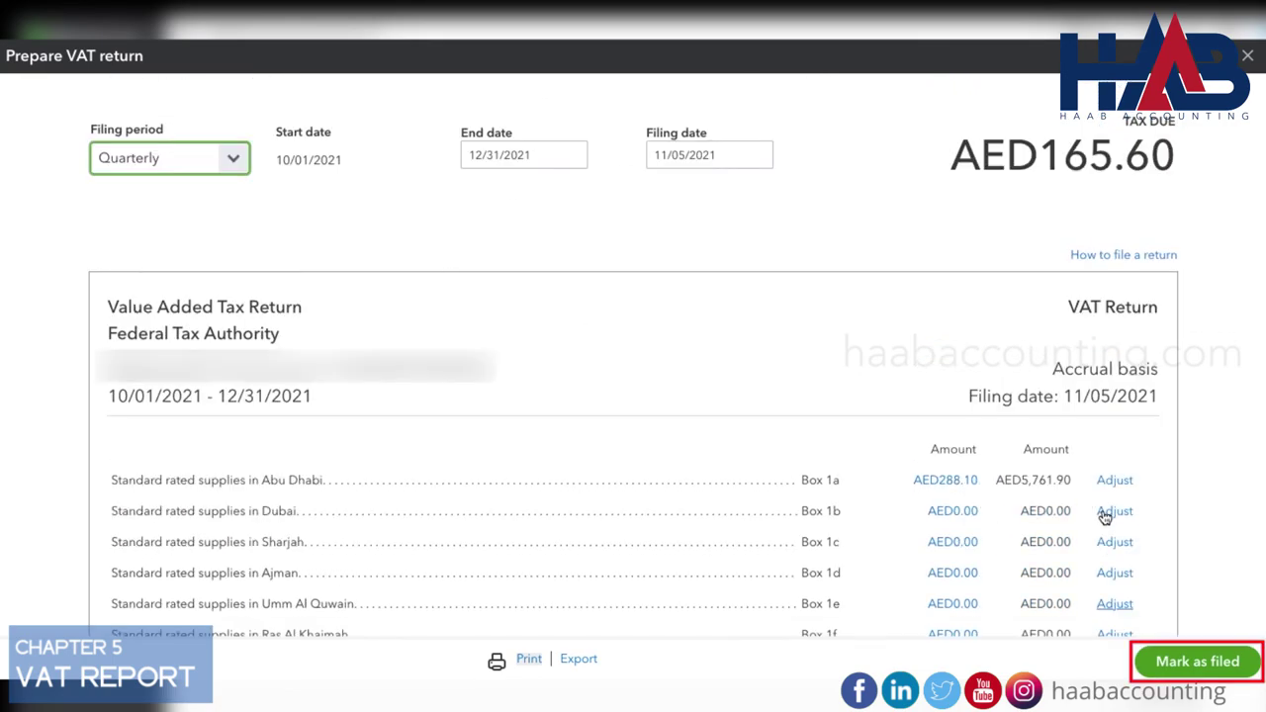